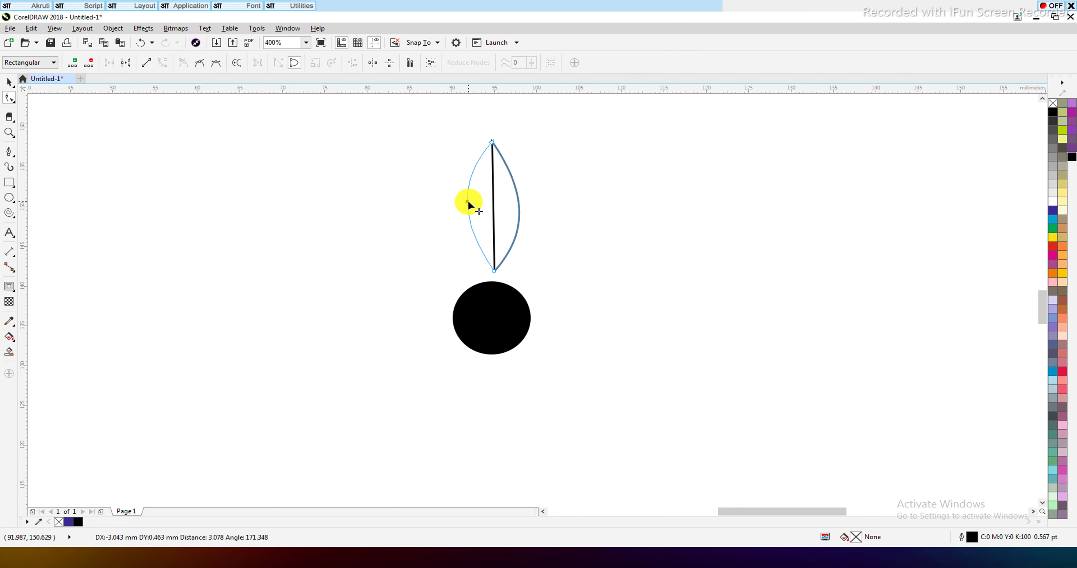
- Draw a rectangle about 28 mm tall covering the leaf outline's right half, and select the leaf together with it
{"action": "key", "text": "space"}
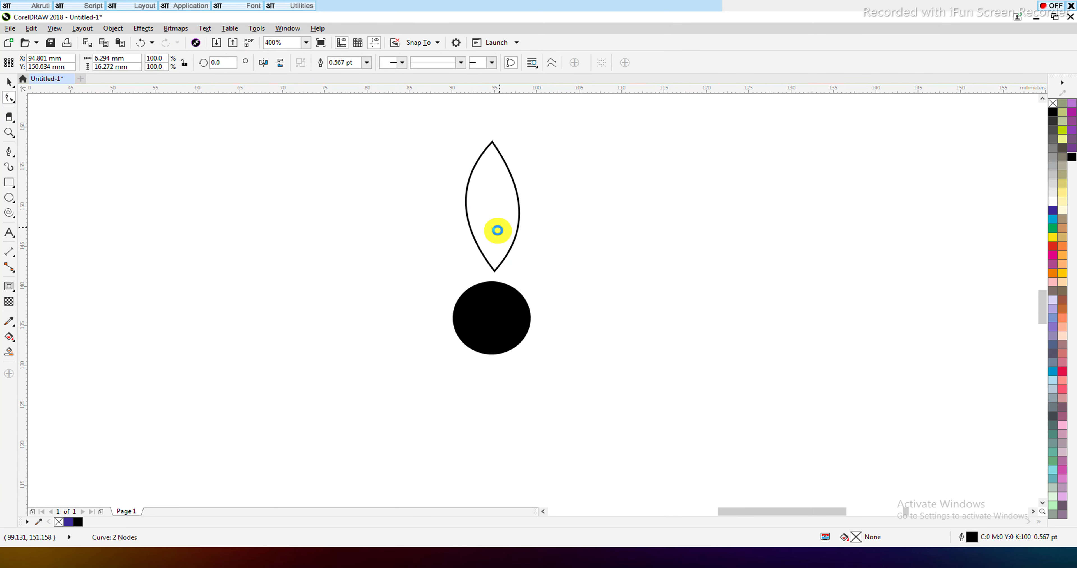
{"action": "scroll", "coordinate": [498, 230], "scroll_direction": "down", "scroll_amount": 1}
{"action": "scroll", "coordinate": [497, 197], "scroll_direction": "up", "scroll_amount": 1}
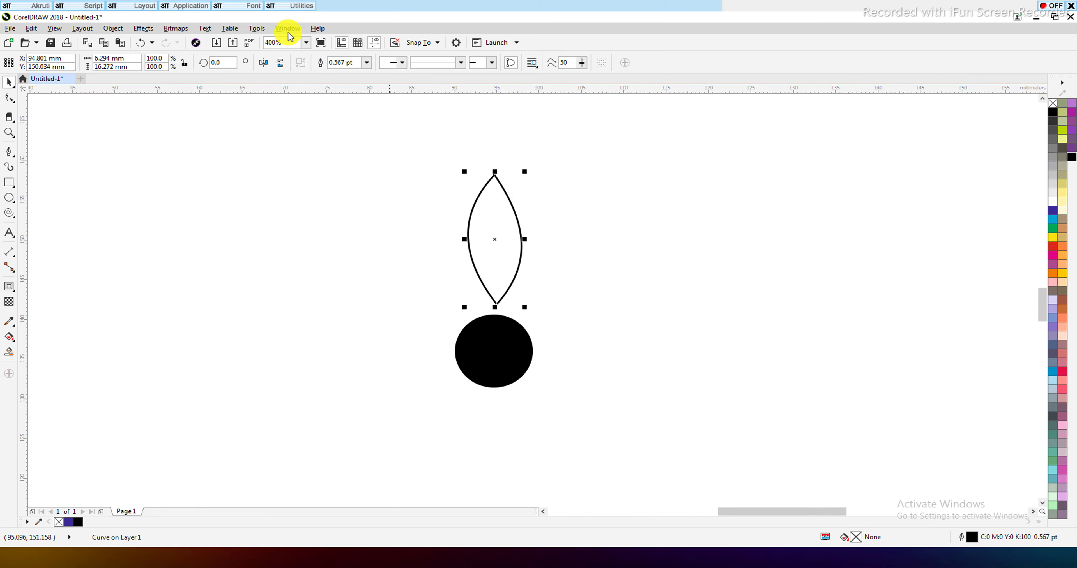
{"action": "left_click", "coordinate": [6, 182]}
{"action": "left_click_drag", "start_coordinate": [493, 149], "coordinate": [595, 368]}
{"action": "key", "text": "space"}
{"action": "left_click", "coordinate": [469, 229], "text": "shift"}
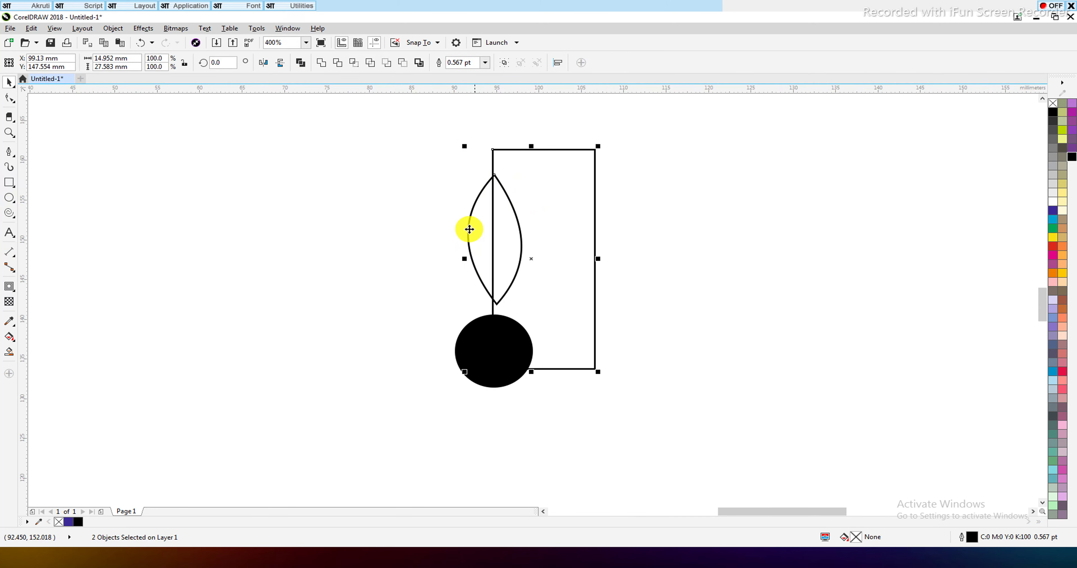
- Trim the leaf's right half away using the rectangle and delete the rectangle
{"action": "left_click", "coordinate": [341, 65]}
{"action": "left_click", "coordinate": [608, 205]}
{"action": "left_click", "coordinate": [493, 255]}
{"action": "key", "text": "Delete"}
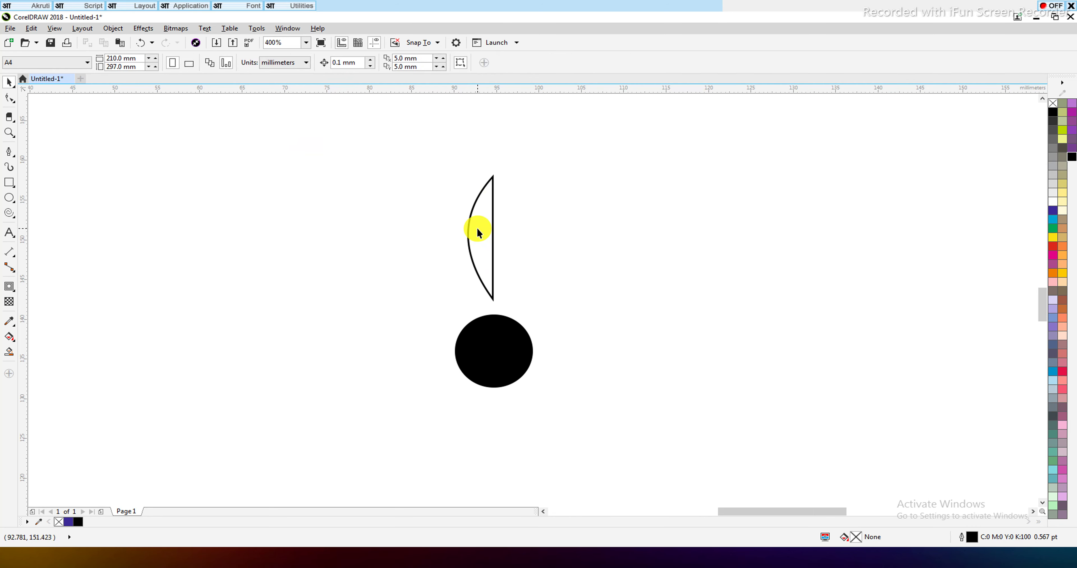
- Mirror a copy of the half leaf across its straight edge and weld both halves into one symmetrical leaf
{"action": "left_click", "coordinate": [473, 252]}
{"action": "left_click_drag", "start_coordinate": [464, 238], "coordinate": [493, 241]}
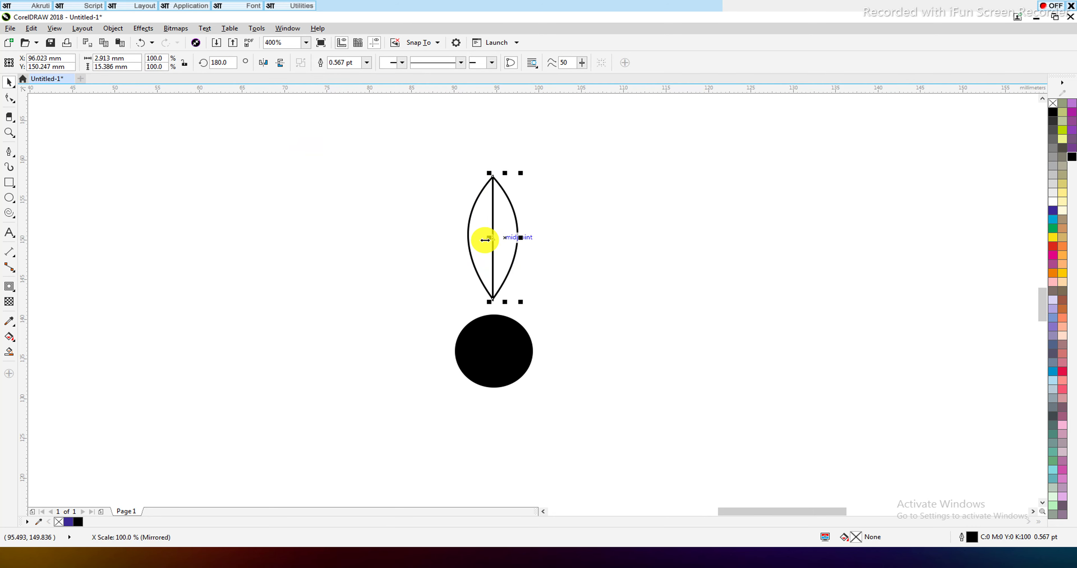
{"action": "left_click", "coordinate": [476, 222], "text": "shift"}
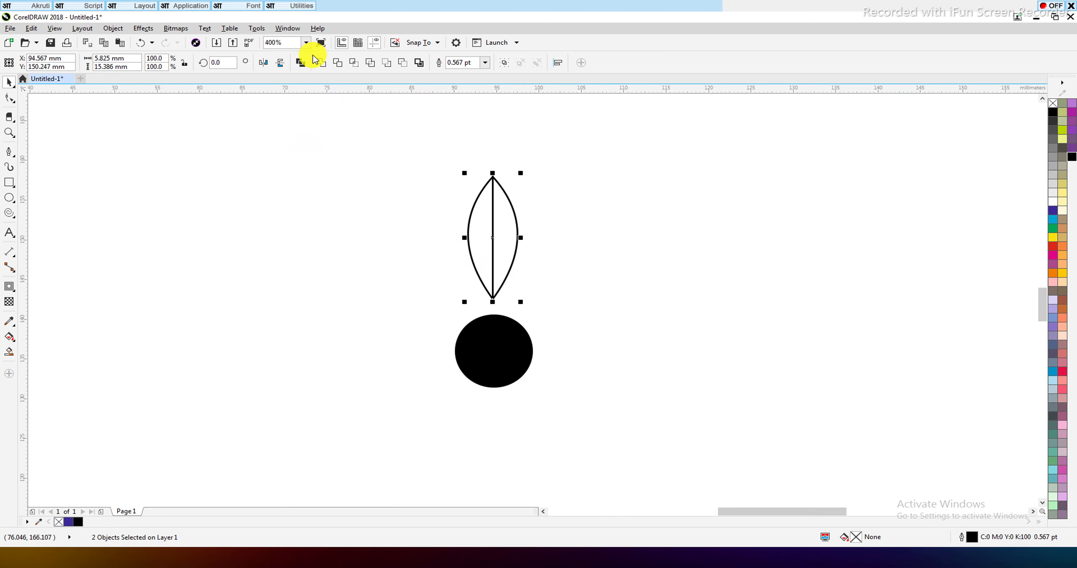
{"action": "left_click", "coordinate": [320, 63]}
{"action": "left_click", "coordinate": [298, 165]}
- Place a copy of the leaf rotated to about 319° right of the original and its vertically mirrored copy on the left
{"action": "left_click", "coordinate": [514, 218]}
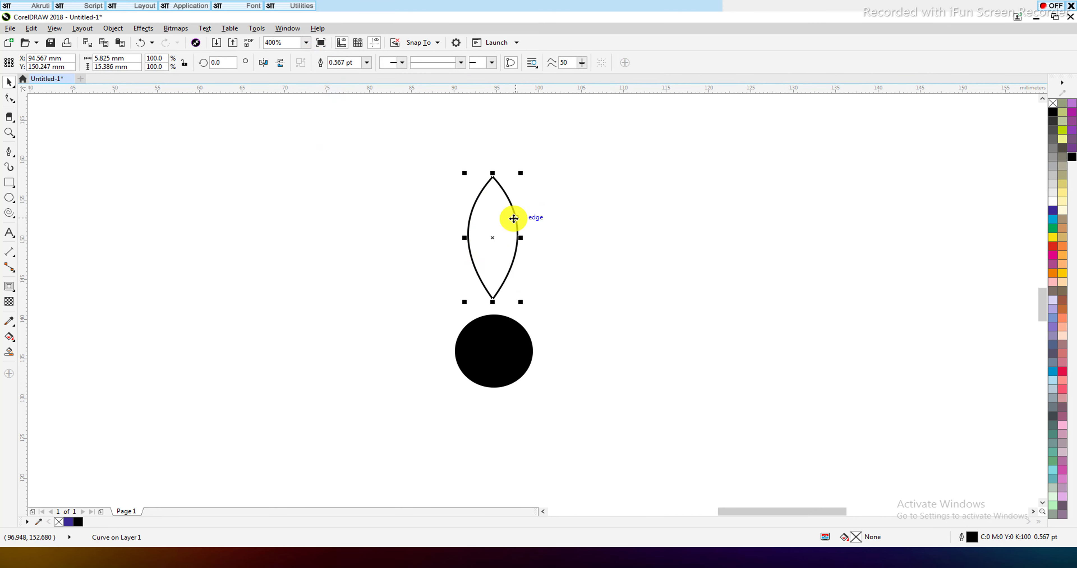
{"action": "scroll", "coordinate": [492, 259], "scroll_direction": "down", "scroll_amount": 1}
{"action": "scroll", "coordinate": [487, 247], "scroll_direction": "up", "scroll_amount": 1}
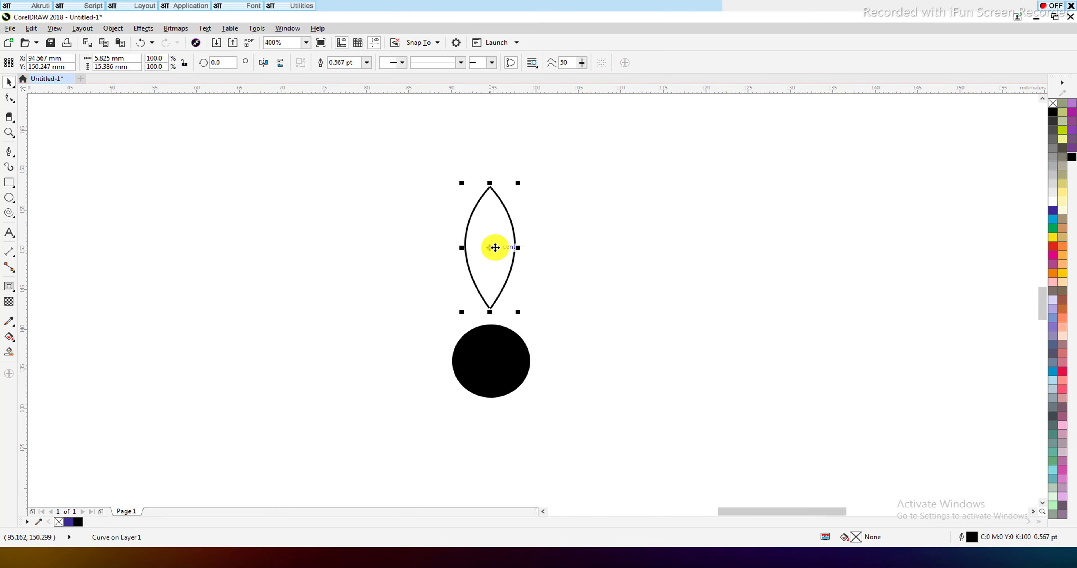
{"action": "left_click_drag", "start_coordinate": [495, 247], "coordinate": [553, 220]}
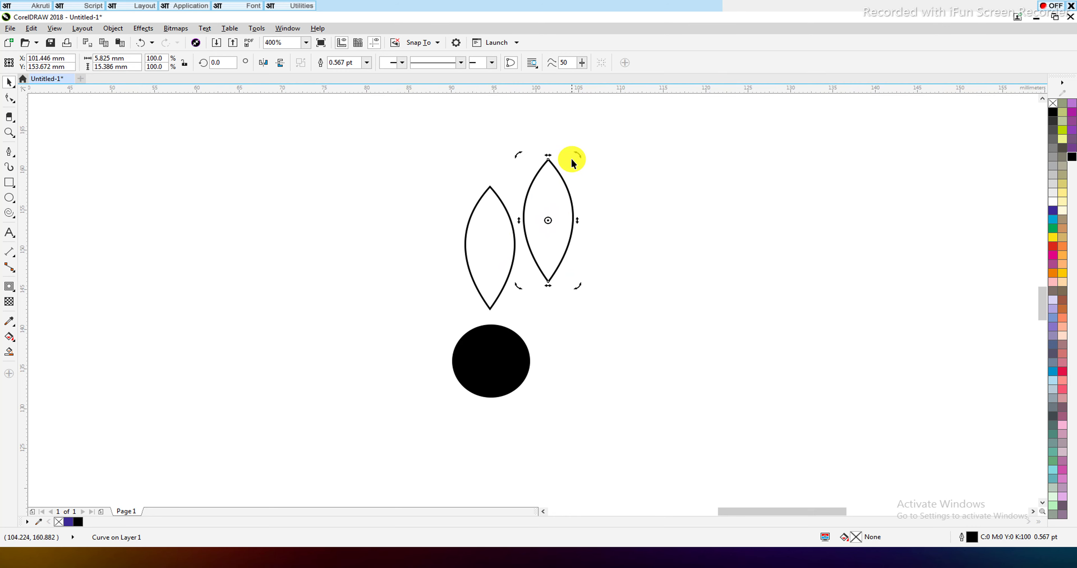
{"action": "left_click_drag", "start_coordinate": [573, 162], "coordinate": [455, 228]}
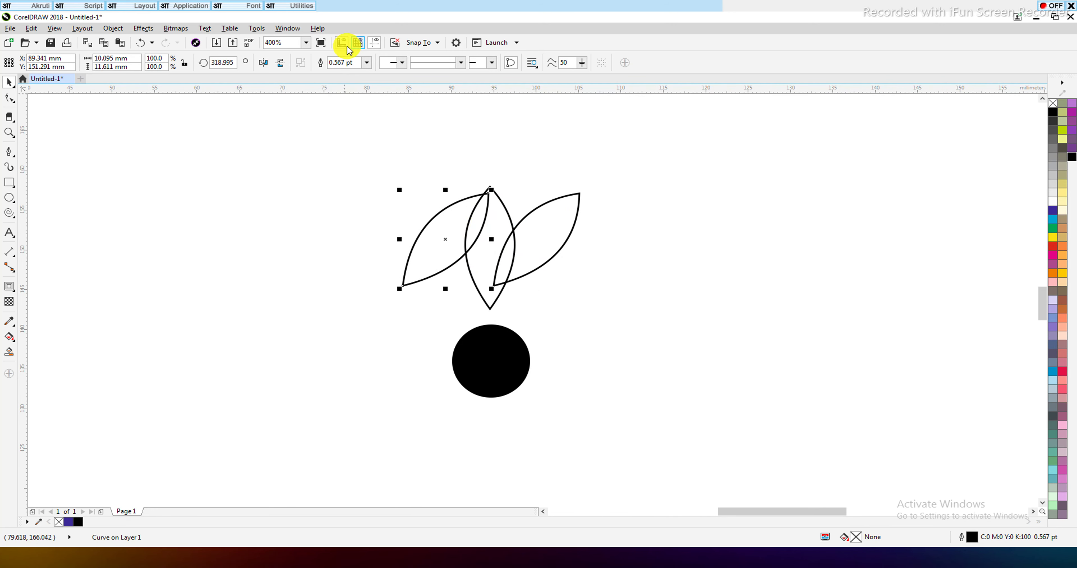
{"action": "left_click", "coordinate": [281, 63]}
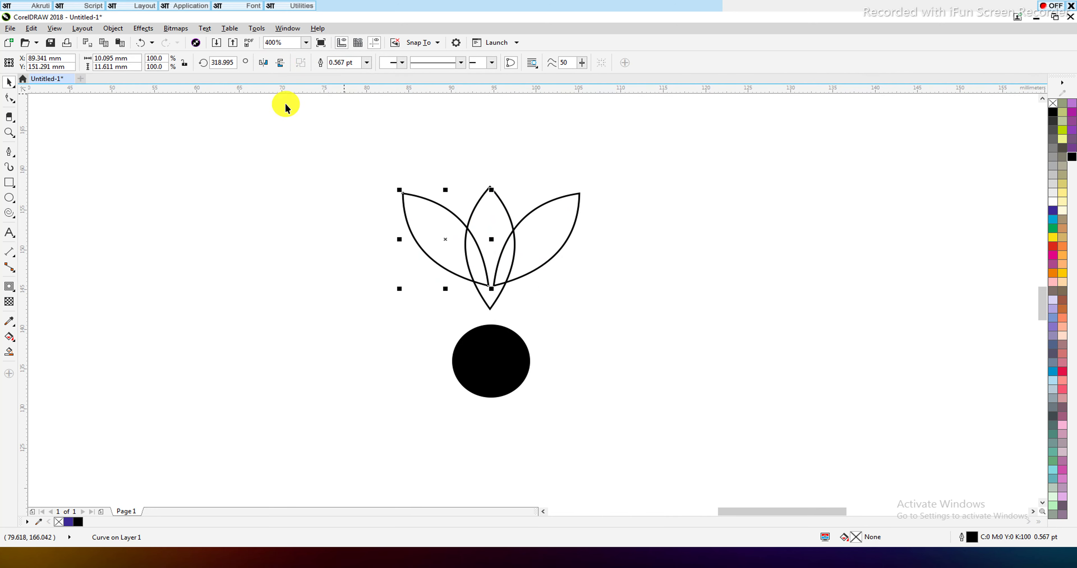
- Fill the two tilted side leaves with red (C0 M100 Y100 K0) and the centre leaf with cyan (C100 M0 Y0 K0)
{"action": "left_click", "coordinate": [560, 234], "text": "shift"}
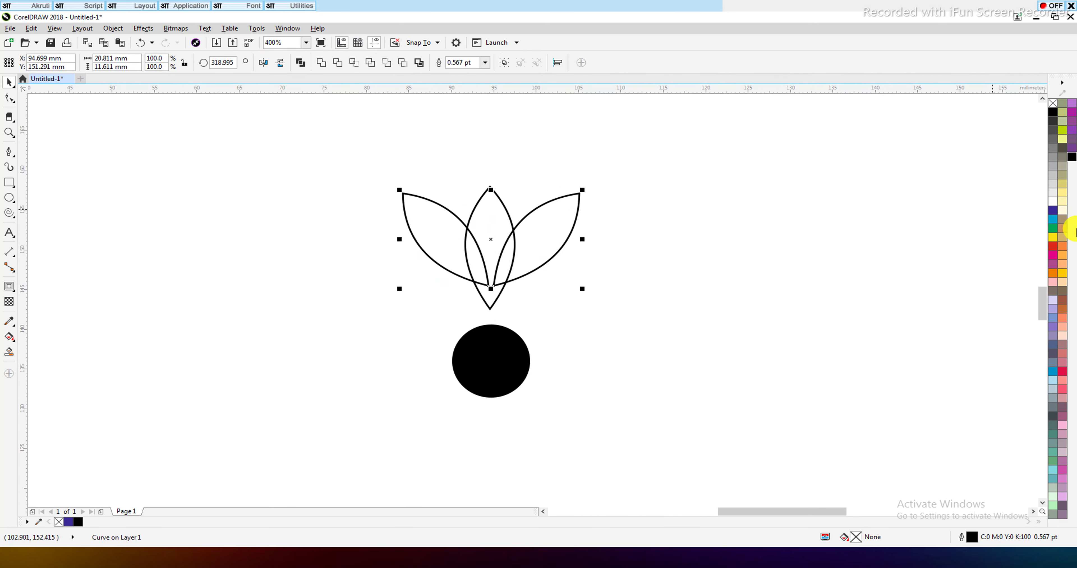
{"action": "left_click", "coordinate": [1053, 248]}
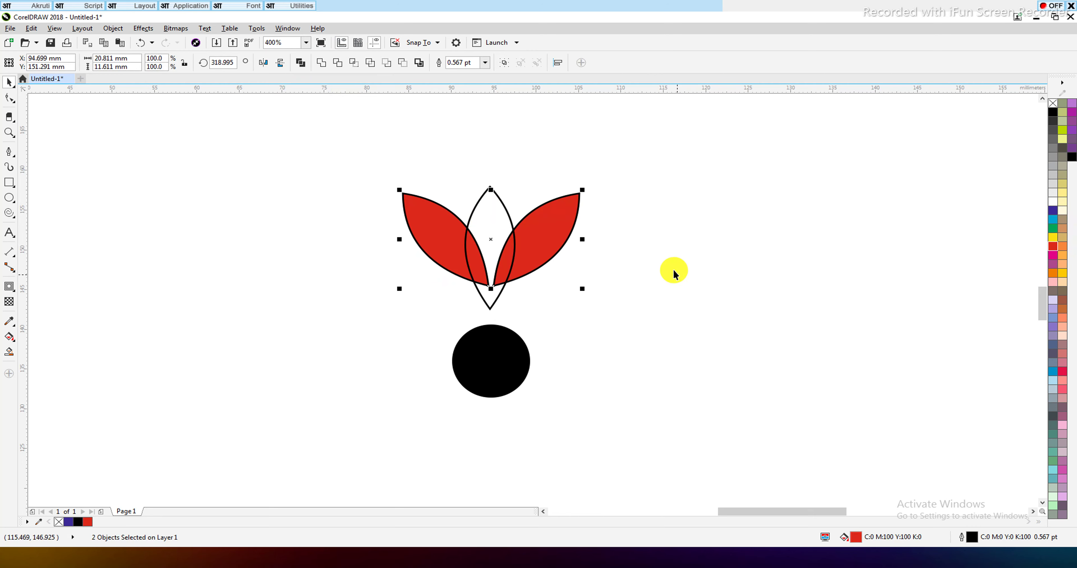
{"action": "left_click", "coordinate": [491, 201]}
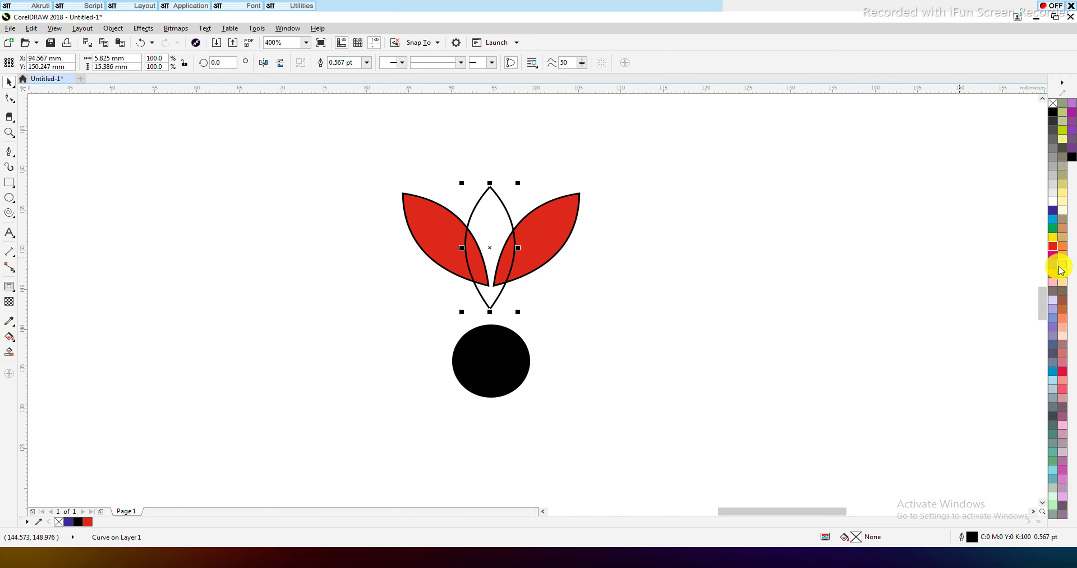
{"action": "left_click", "coordinate": [1056, 256]}
{"action": "left_click", "coordinate": [1055, 221]}
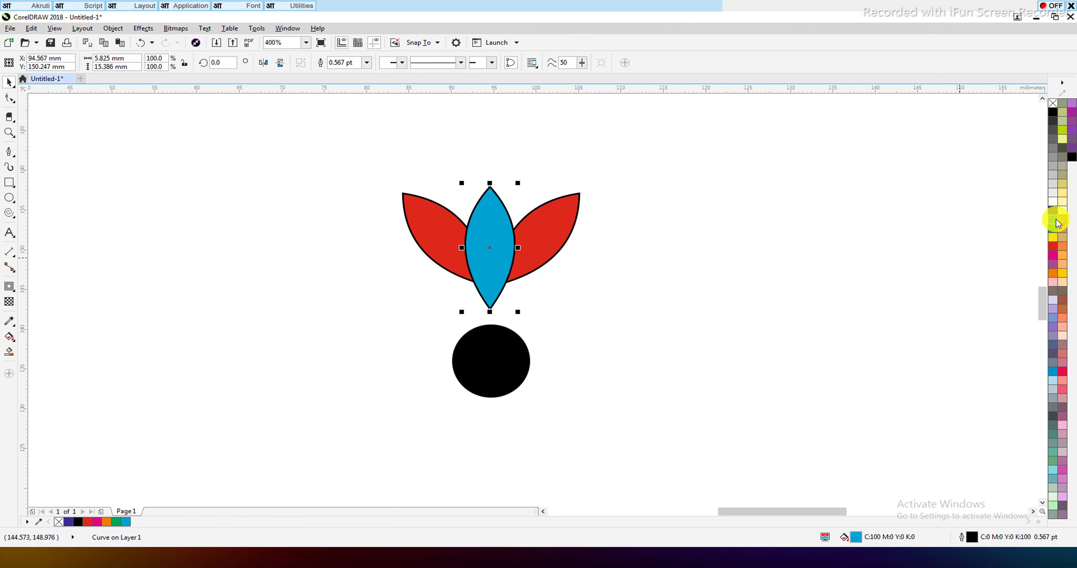
- Scale both red side leaves together about their common centre to about 52.4%
{"action": "left_click_drag", "start_coordinate": [367, 165], "coordinate": [693, 291]}
{"action": "left_click", "coordinate": [555, 222]}
{"action": "left_click", "coordinate": [415, 223], "text": "shift"}
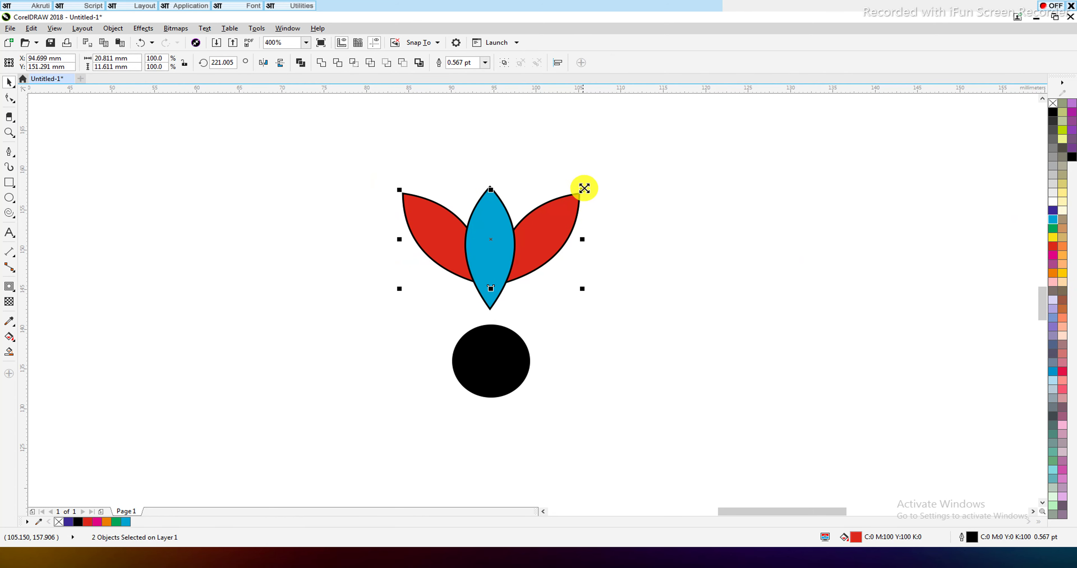
{"action": "left_click_drag", "start_coordinate": [584, 188], "coordinate": [609, 211]}
- Move the two small red leaves horizontally outward so their inner tips meet the cyan leaf's edges
{"action": "left_click", "coordinate": [530, 237]}
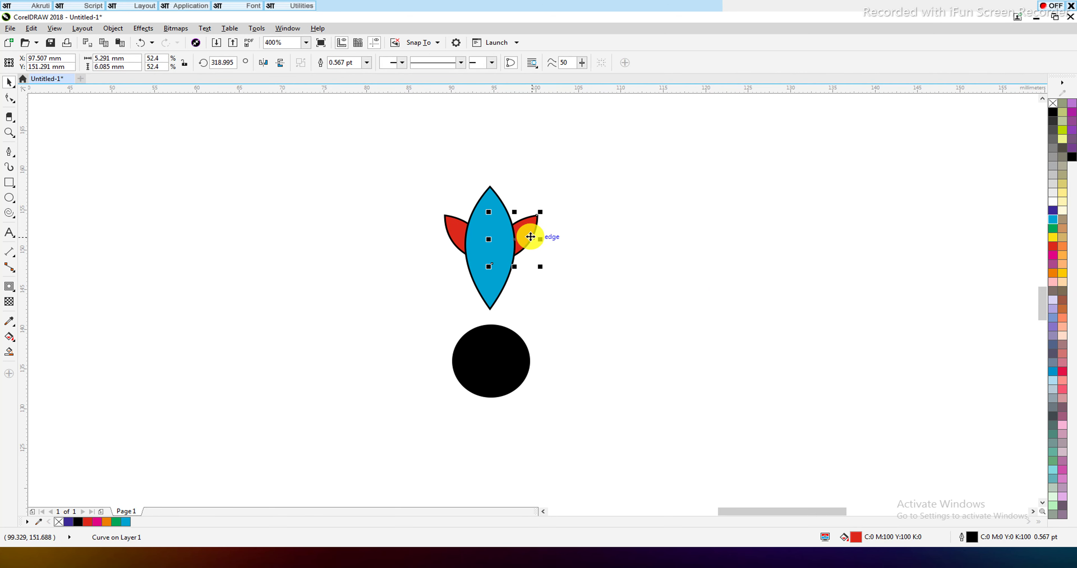
{"action": "left_click_drag", "start_coordinate": [530, 237], "coordinate": [546, 231]}
{"action": "left_click", "coordinate": [447, 236]}
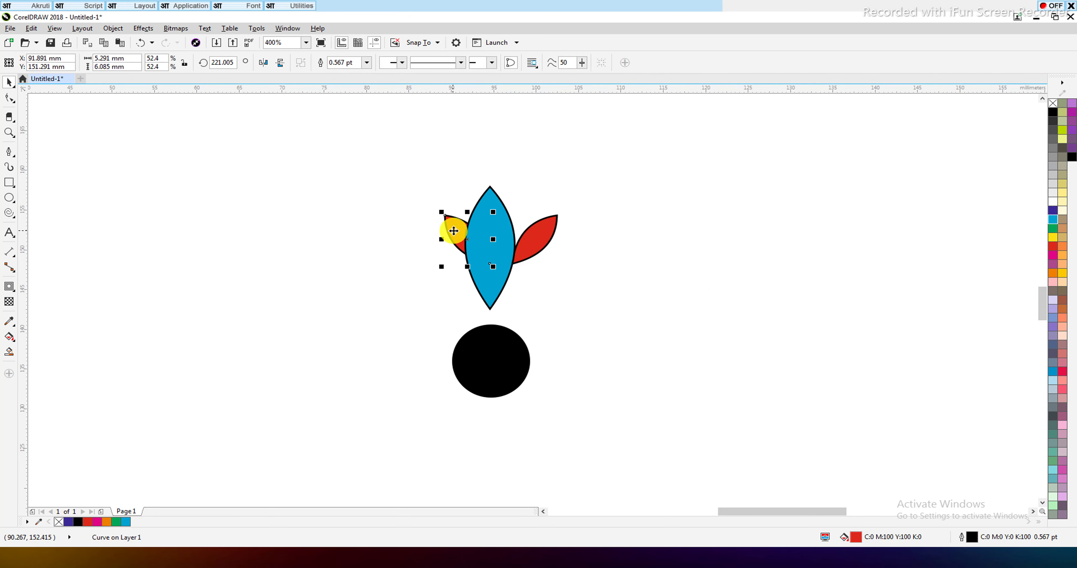
{"action": "left_click_drag", "start_coordinate": [447, 235], "coordinate": [432, 236]}
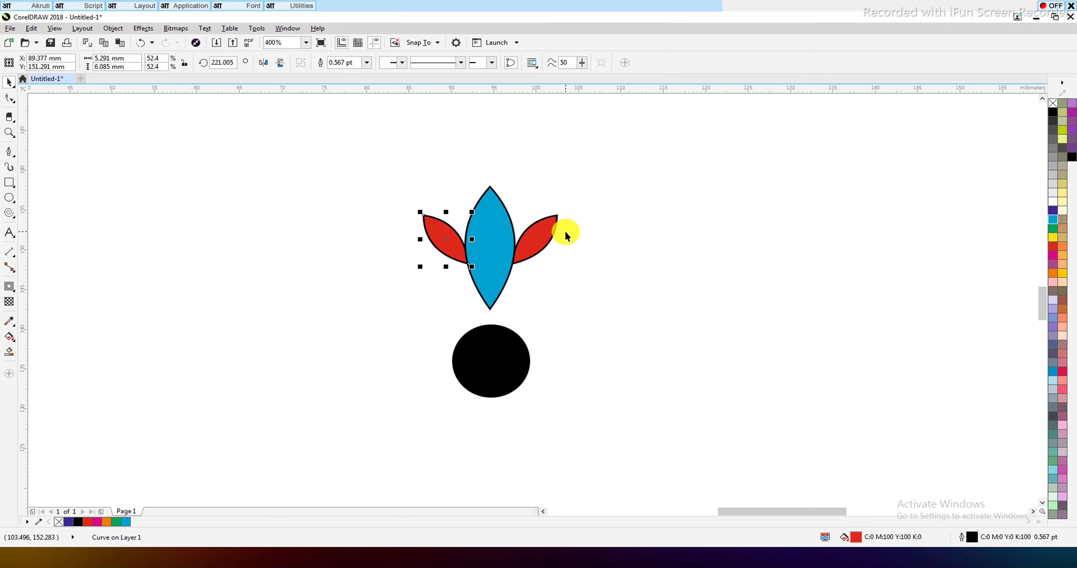
- Group the two small red leaves and remove the outline from the group and the cyan leaf
{"action": "left_click", "coordinate": [548, 230], "text": "shift"}
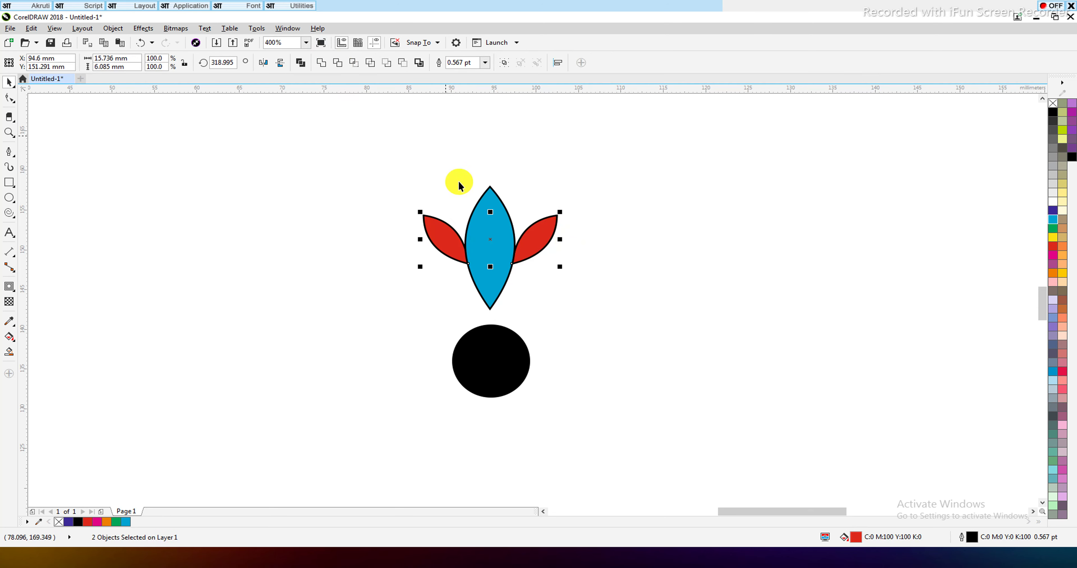
{"action": "left_click", "coordinate": [383, 246]}
{"action": "left_click", "coordinate": [454, 232]}
{"action": "left_click", "coordinate": [536, 239], "text": "shift"}
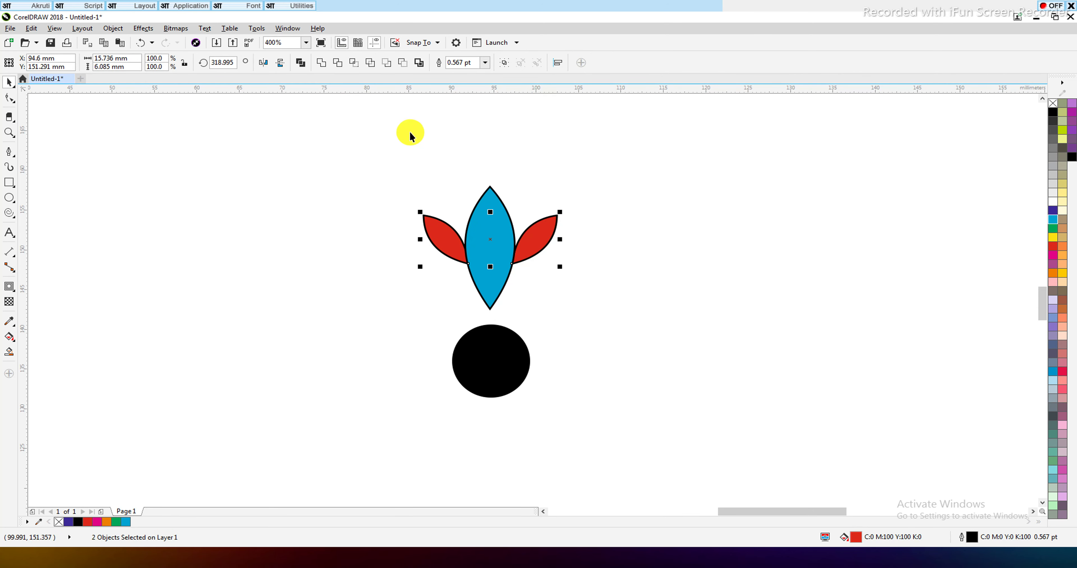
{"action": "key", "text": "ctrl+g"}
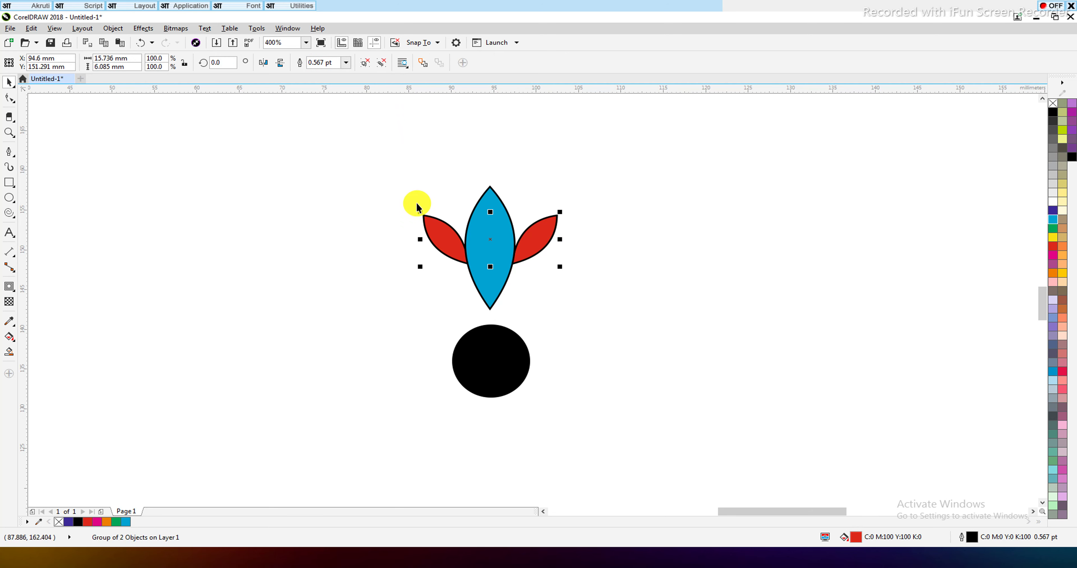
{"action": "left_click", "coordinate": [490, 225], "text": "shift"}
{"action": "right_click", "coordinate": [1055, 104]}
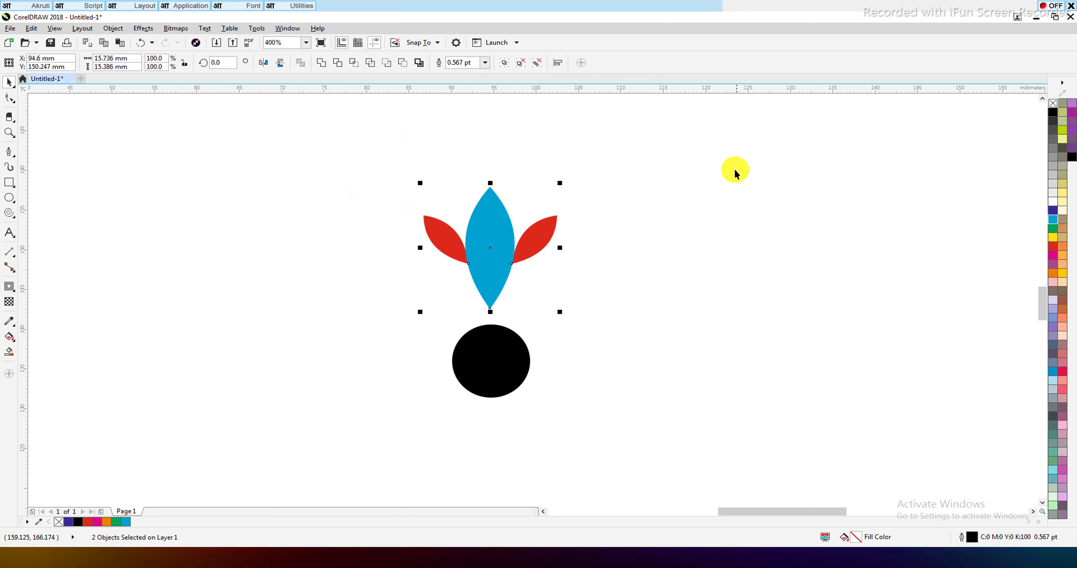
{"action": "left_click", "coordinate": [618, 209]}
- Bring the red leaf pair to the front and mirror a copy of it downward directly below
{"action": "left_click", "coordinate": [541, 225], "text": "ctrl"}
{"action": "left_click", "coordinate": [449, 241], "text": "ctrl"}
{"action": "left_click", "coordinate": [448, 240]}
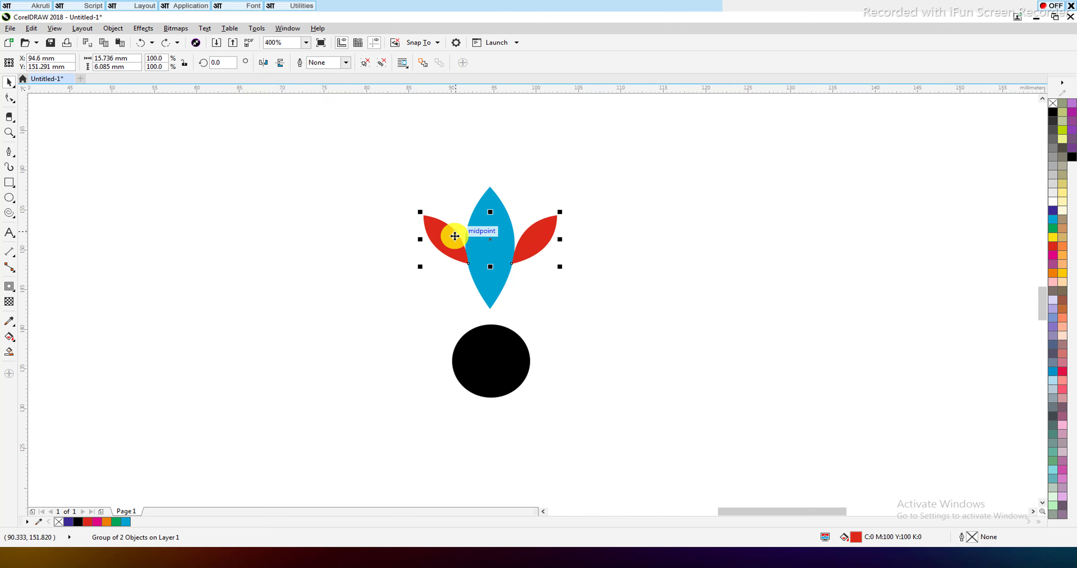
{"action": "key", "text": "shift+Page_Up"}
{"action": "left_click_drag", "start_coordinate": [490, 213], "coordinate": [495, 293]}
{"action": "left_click", "coordinate": [582, 219]}
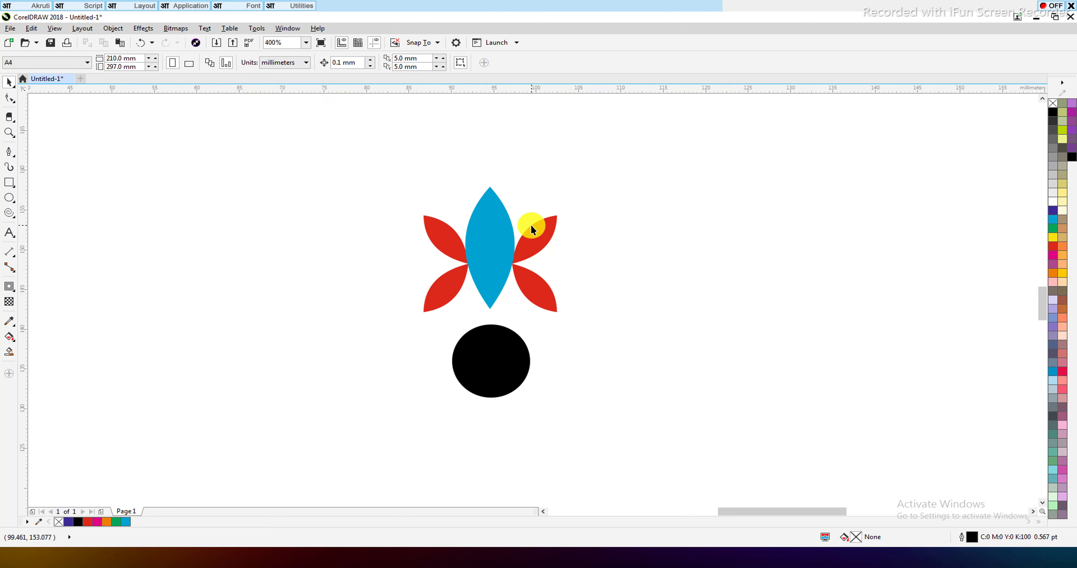
- Try to ungroup the upper pair of red leaves
{"action": "left_click", "coordinate": [541, 242]}
{"action": "left_click", "coordinate": [541, 242], "text": "ctrl"}
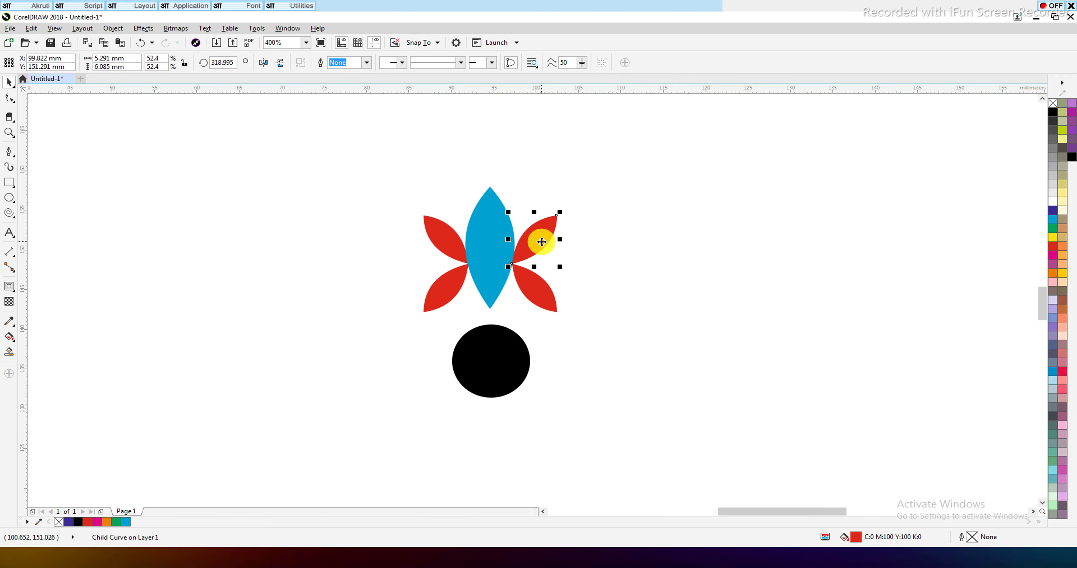
{"action": "key", "text": "ctrl+u"}
- Copy the cyan centre leaf straight up by about 5 mm and fill the copy with red
{"action": "left_click", "coordinate": [510, 239]}
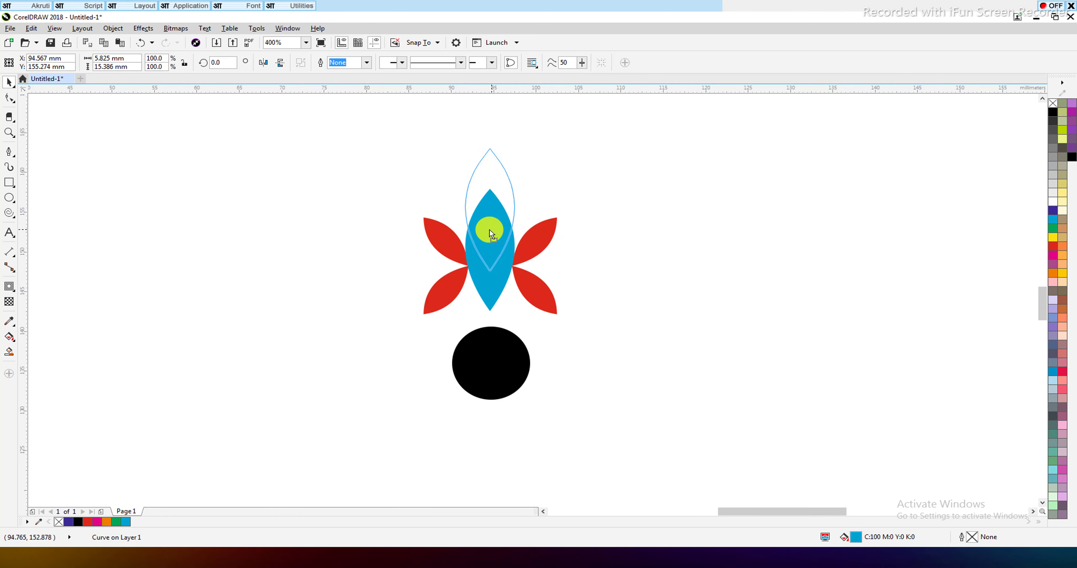
{"action": "left_click_drag", "start_coordinate": [490, 233], "coordinate": [489, 230]}
{"action": "left_click", "coordinate": [1053, 246]}
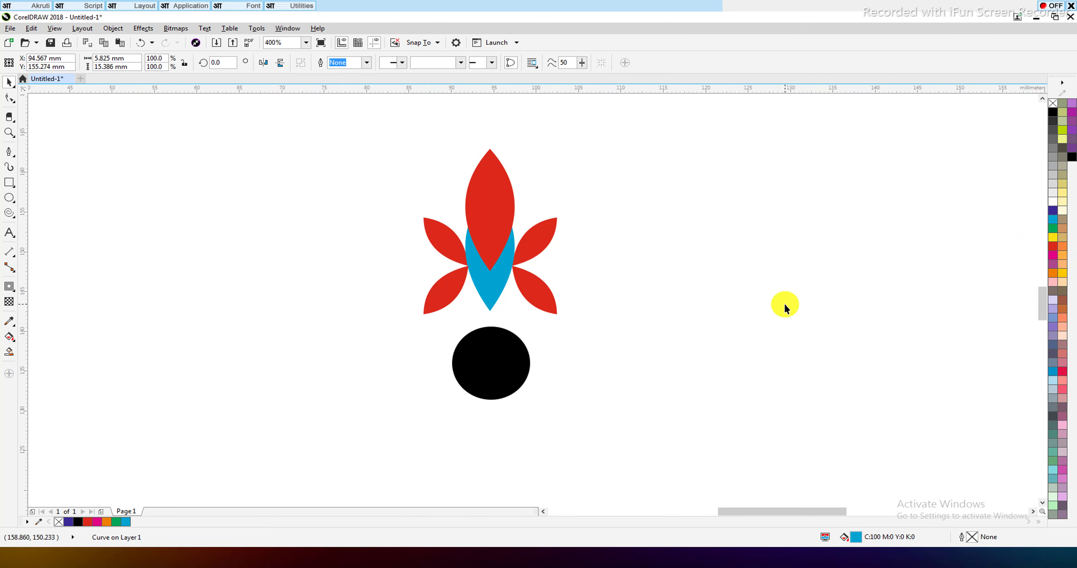
- Add a dark blue copy of the cyan leaf about 2.5 mm above it and bring the tall red leaf to the front
{"action": "left_click", "coordinate": [496, 295]}
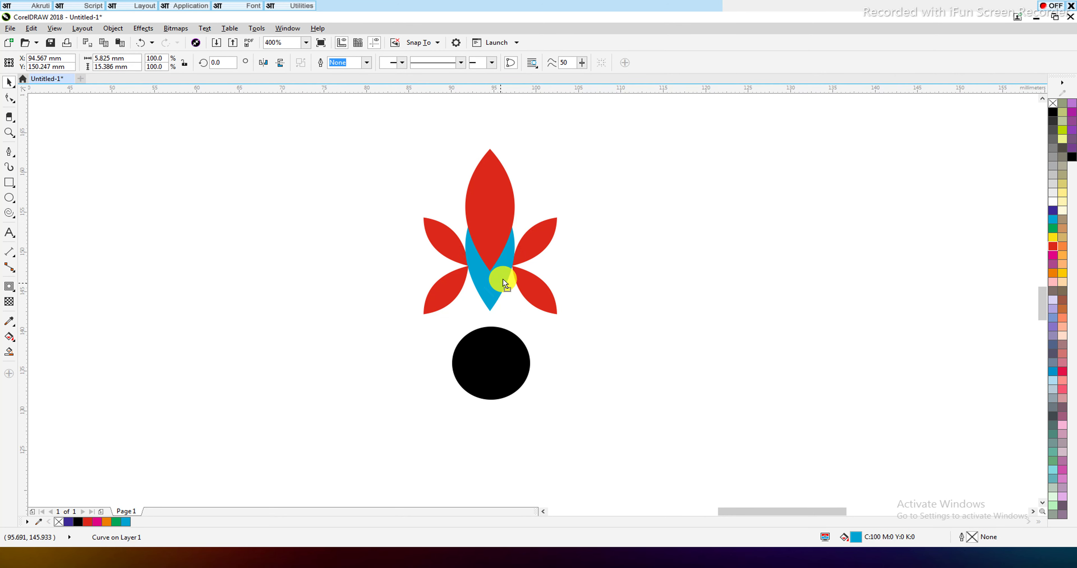
{"action": "left_click_drag", "start_coordinate": [504, 283], "coordinate": [503, 261]}
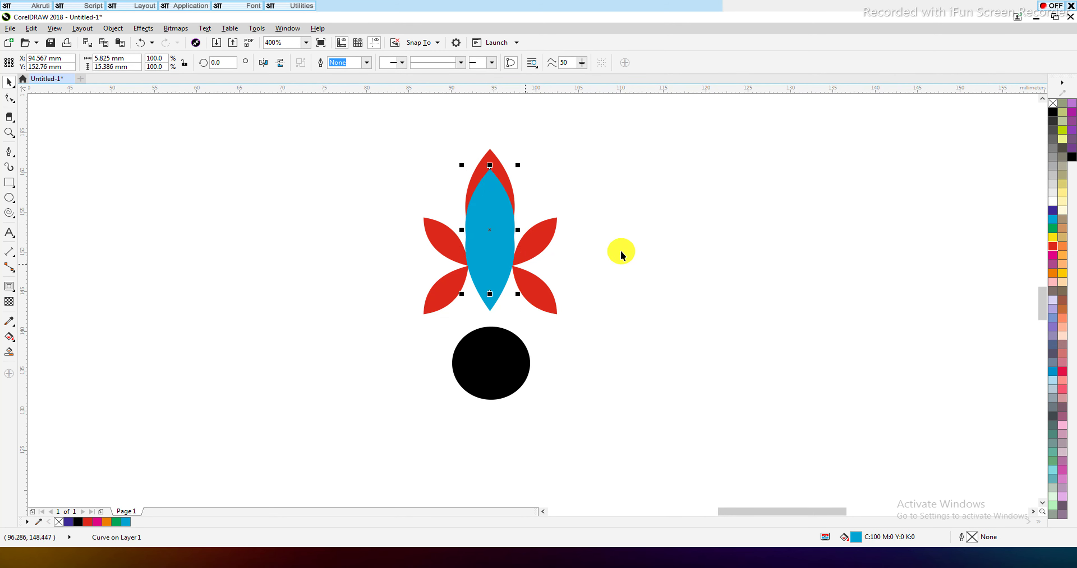
{"action": "left_click", "coordinate": [1052, 214]}
{"action": "left_click", "coordinate": [502, 176]}
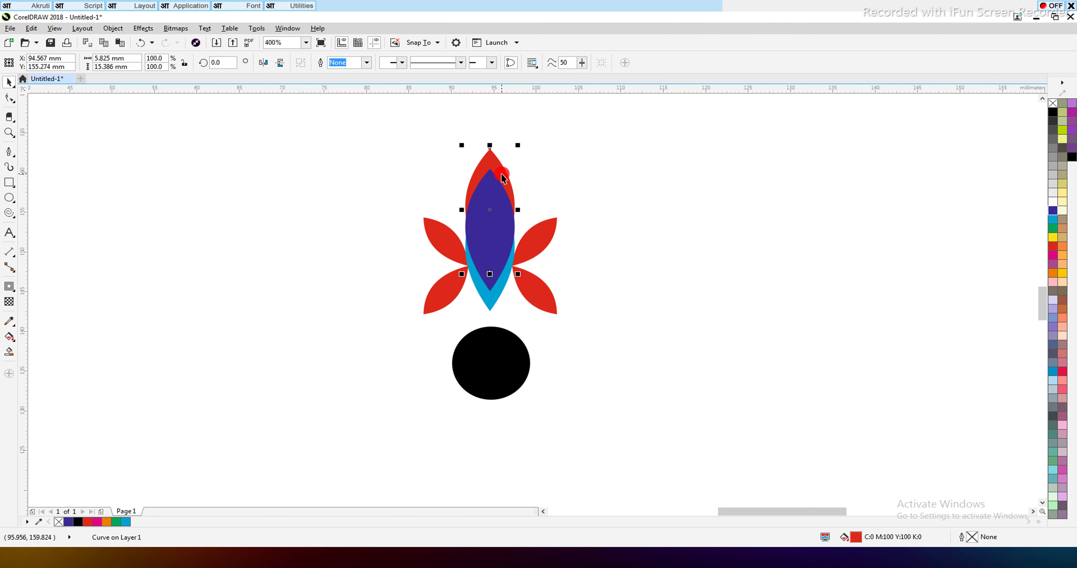
{"action": "key", "text": "shift+Page_Up"}
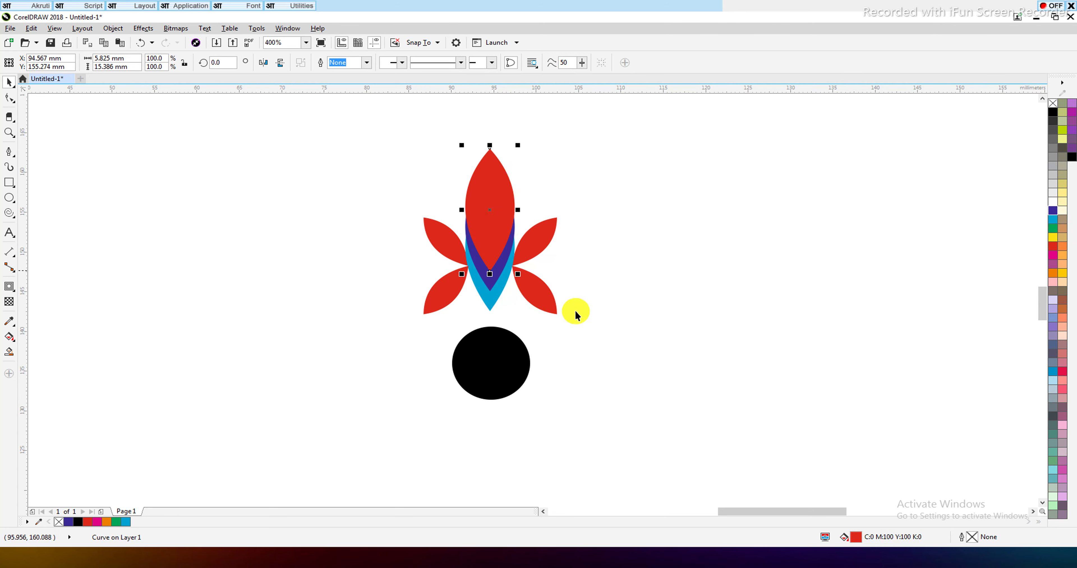
{"action": "left_click", "coordinate": [629, 314]}
- Fill the four small side leaves with green
{"action": "left_click", "coordinate": [529, 300]}
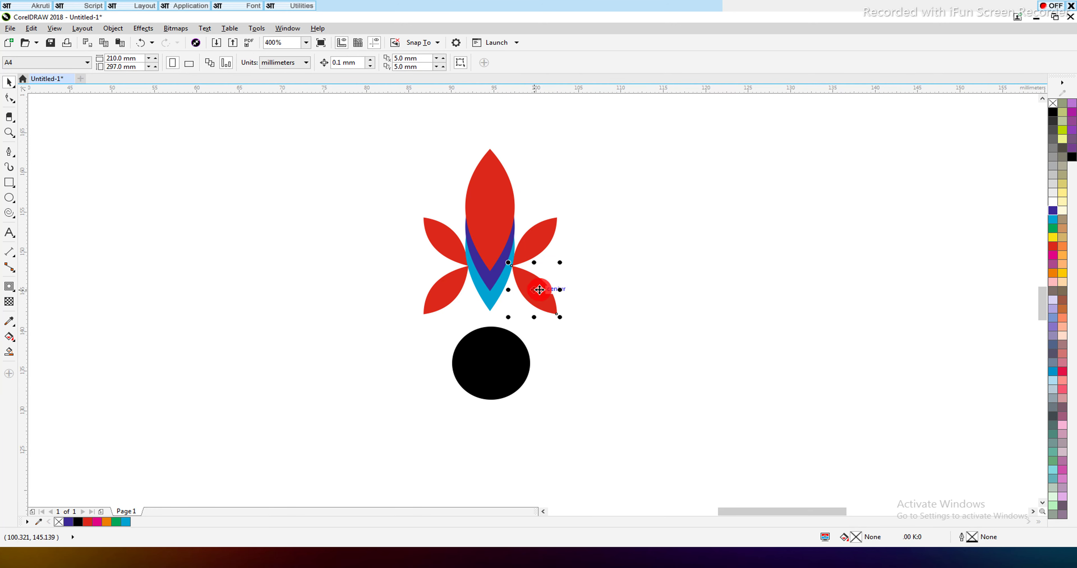
{"action": "left_click", "coordinate": [1053, 228]}
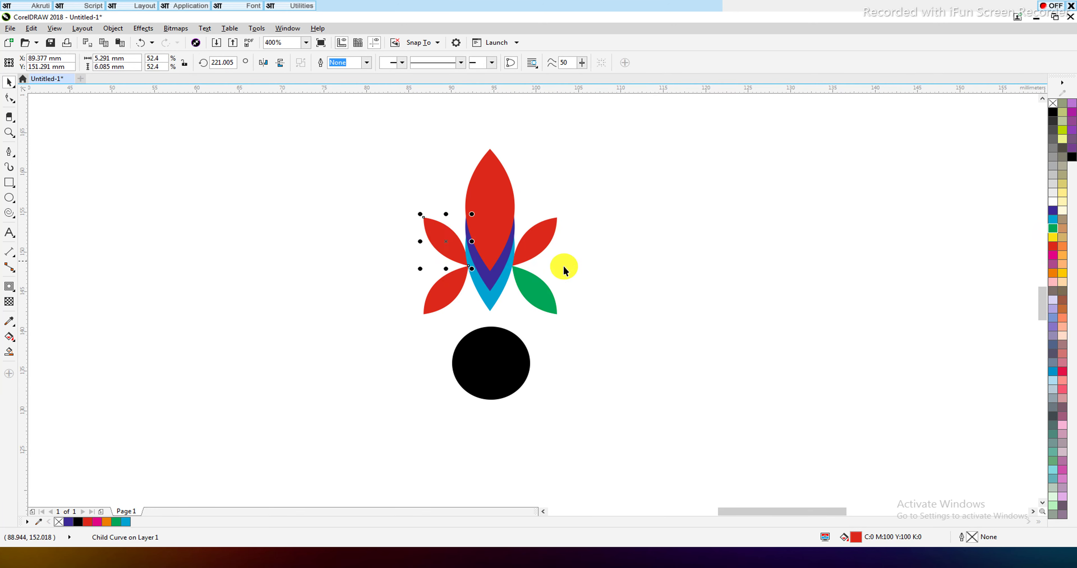
{"action": "key", "text": "ctrl+r"}
{"action": "left_click", "coordinate": [546, 236]}
{"action": "key", "text": "ctrl+r"}
{"action": "left_click", "coordinate": [443, 283]}
{"action": "key", "text": "ctrl+r"}
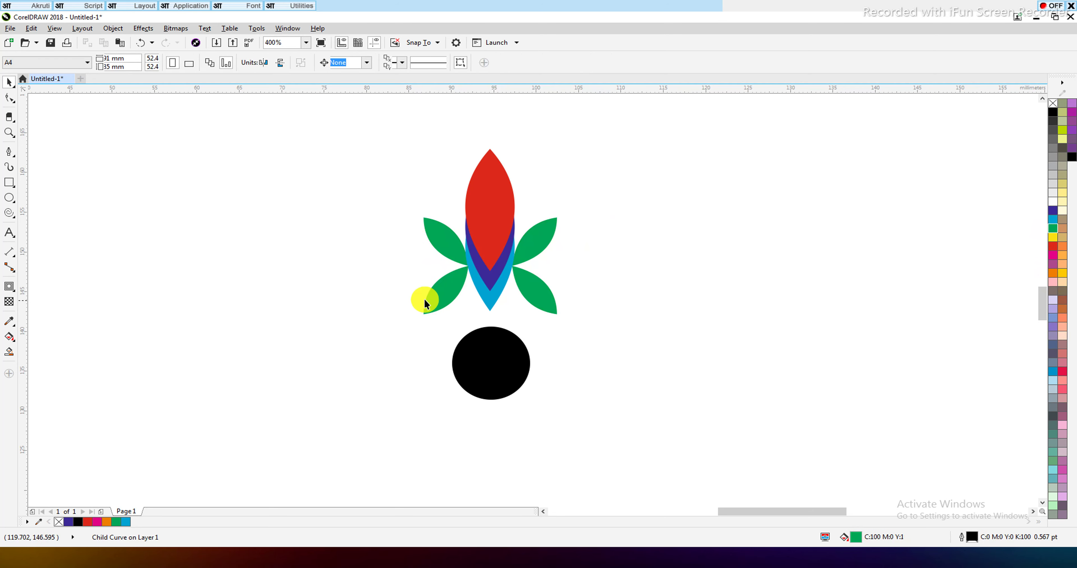
- Try several fill colours on the lowest centre leaf and settle on the blue C100 M20
{"action": "left_click", "coordinate": [479, 295]}
{"action": "left_click", "coordinate": [1063, 202]}
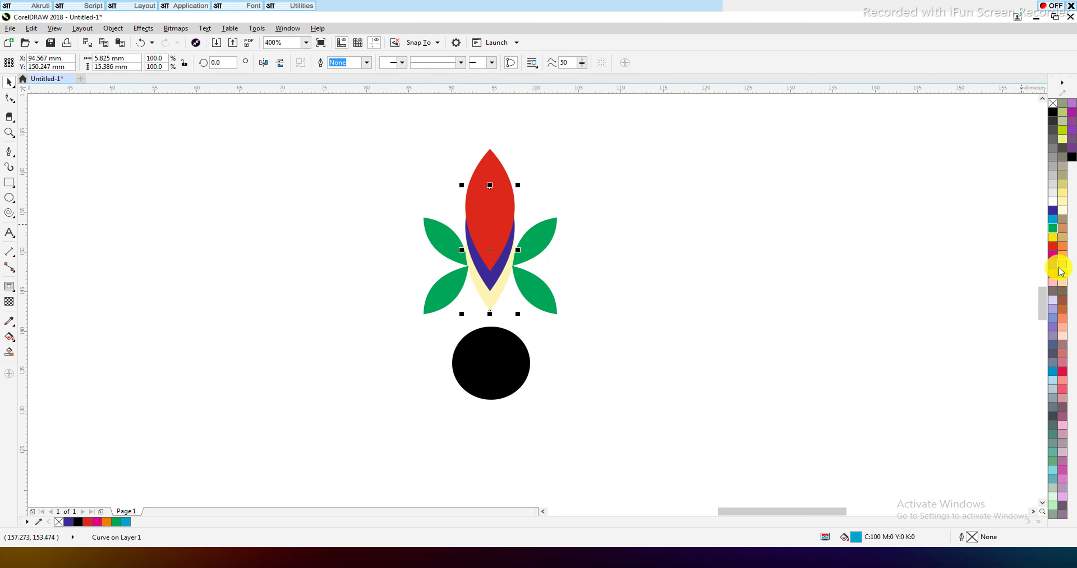
{"action": "left_click", "coordinate": [1062, 264]}
{"action": "left_click", "coordinate": [1062, 309]}
{"action": "left_click", "coordinate": [1052, 371]}
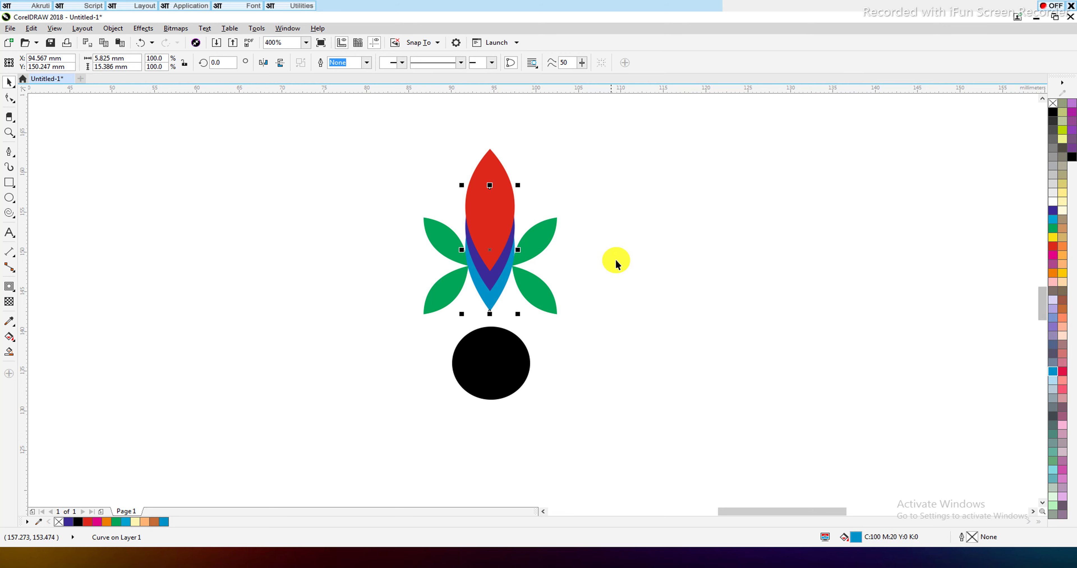
- Flip all the leaves above the black circle vertically and group them
{"action": "left_click_drag", "start_coordinate": [643, 372], "coordinate": [376, 131]}
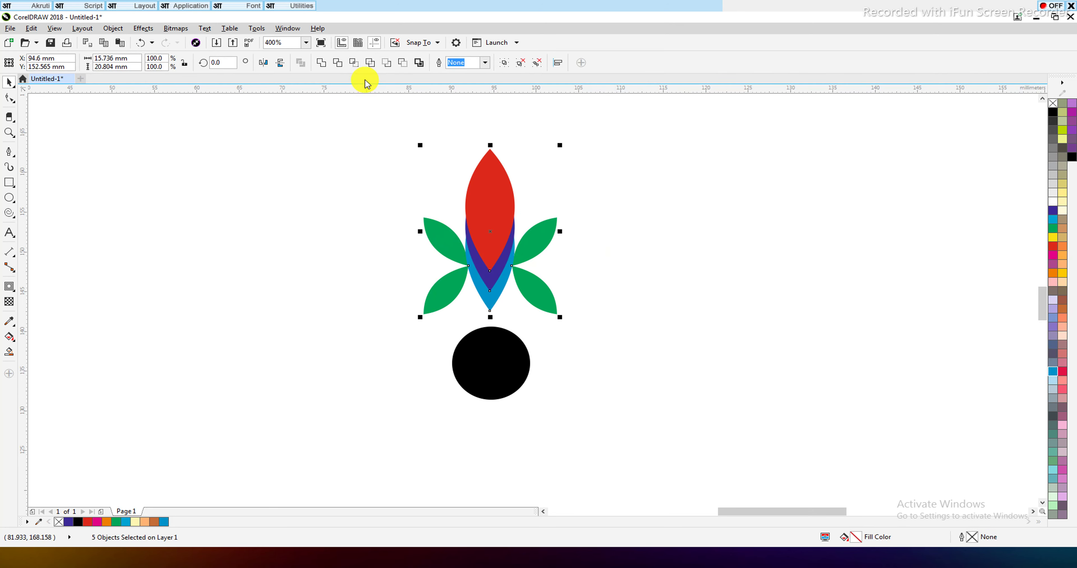
{"action": "left_click", "coordinate": [280, 63]}
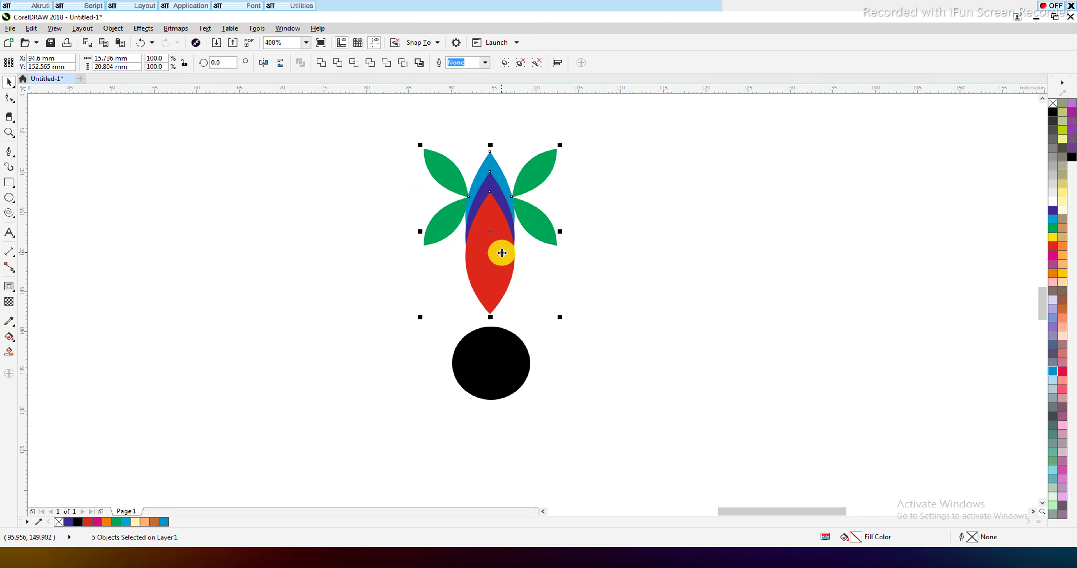
{"action": "key", "text": "ctrl+g"}
{"action": "left_click", "coordinate": [493, 260]}
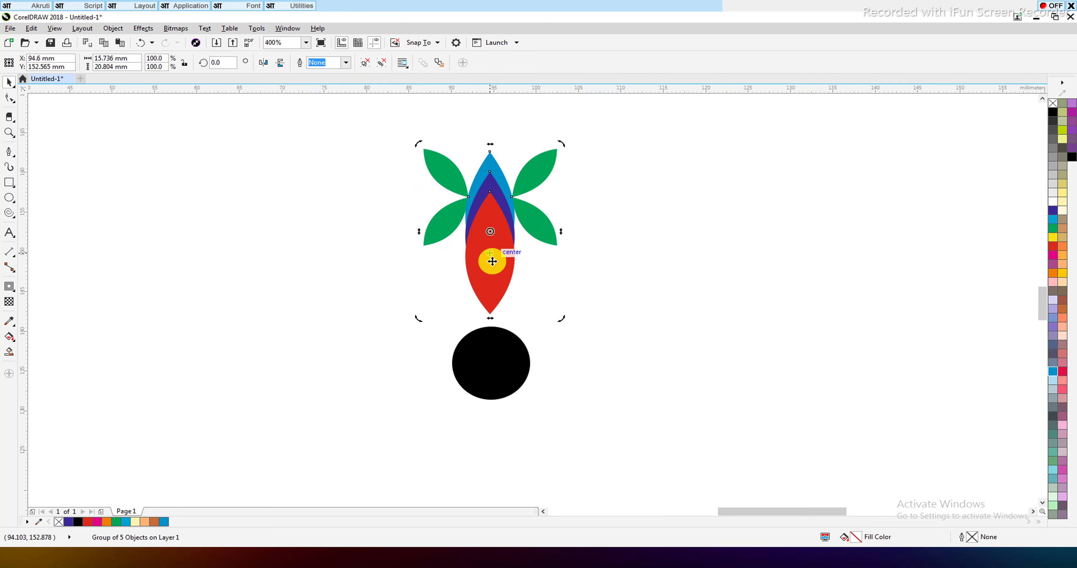
- Set the leaf group's rotation centre to the black circle's centre and add a copy rotated 180° below the circle
{"action": "left_click_drag", "start_coordinate": [487, 342], "coordinate": [491, 365]}
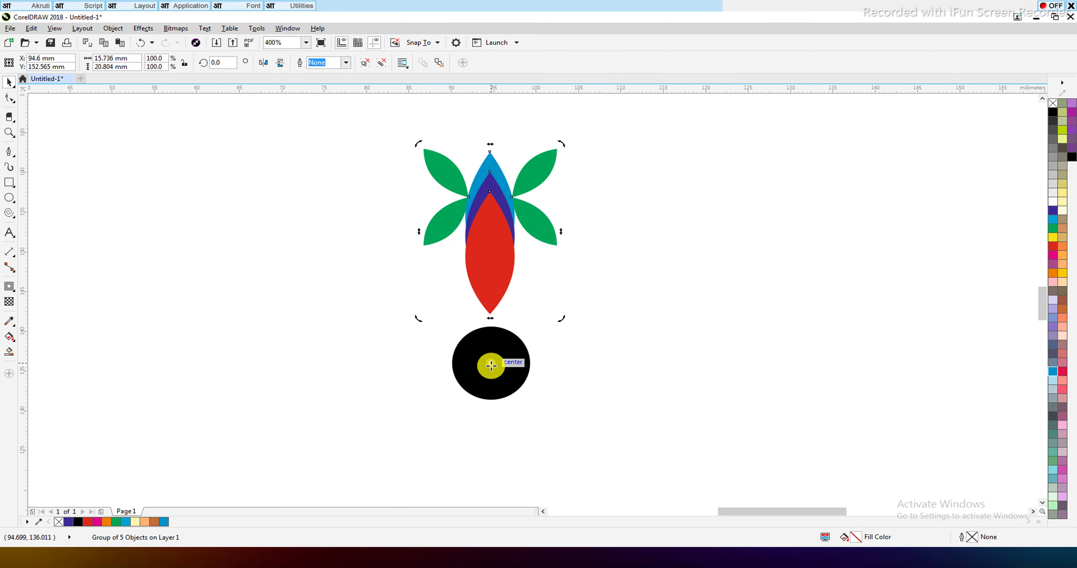
{"action": "left_click_drag", "start_coordinate": [561, 144], "coordinate": [468, 444]}
{"action": "scroll", "coordinate": [482, 260], "scroll_direction": "down", "scroll_amount": 2}
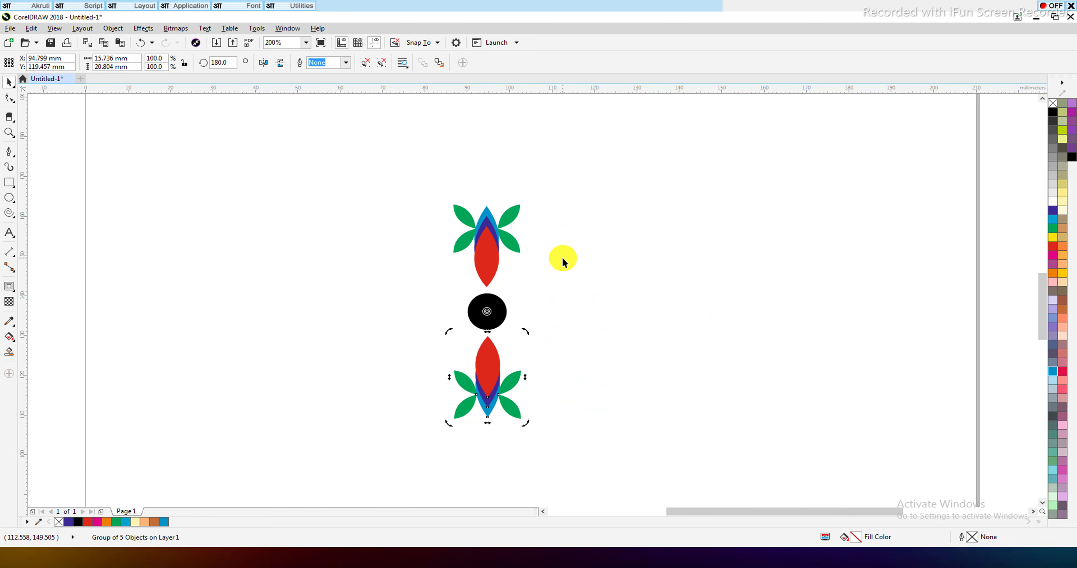
{"action": "key", "text": "F4"}
- Add copies of both leaf groups rotated 90° around the black circle's centre
{"action": "left_click", "coordinate": [538, 217], "text": "shift"}
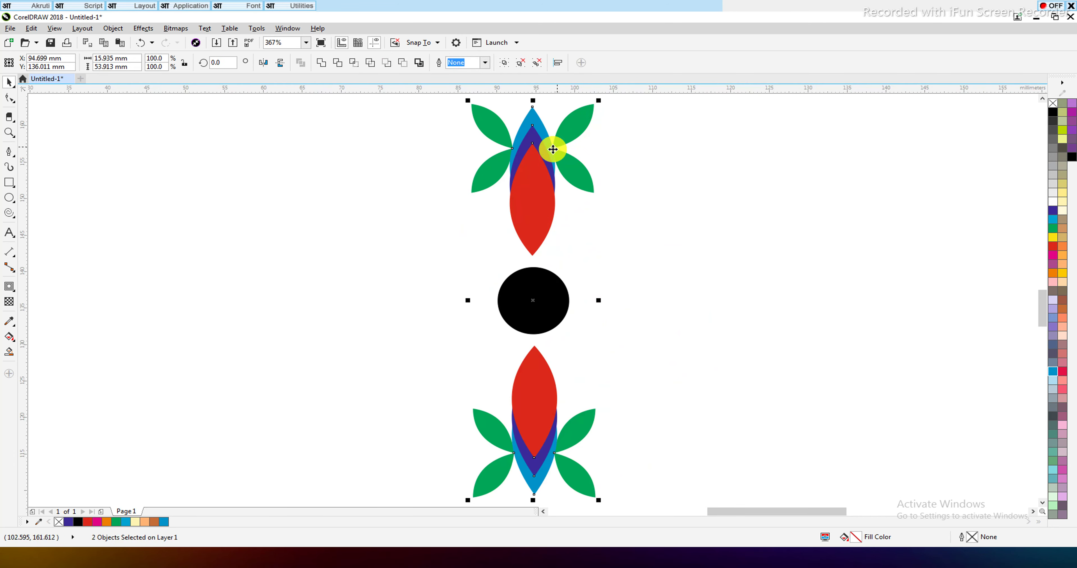
{"action": "left_click", "coordinate": [553, 149]}
{"action": "mouse_move", "coordinate": [604, 99]}
{"action": "left_mouse_down"}
{"action": "mouse_move", "coordinate": [738, 271]}
{"action": "mouse_move", "coordinate": [755, 373]}
{"action": "left_mouse_up"}
- Add copies of all four leaf groups rotated 45° around the circle, completing an eight-petal flower
{"action": "left_click", "coordinate": [544, 185], "text": "shift"}
{"action": "left_click", "coordinate": [534, 428], "text": "shift"}
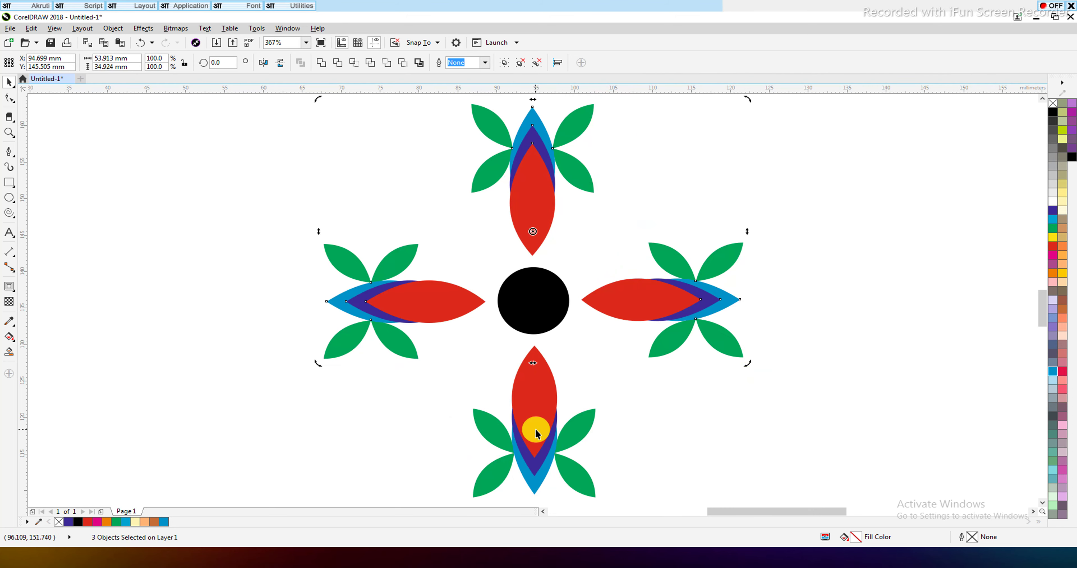
{"action": "scroll", "coordinate": [656, 304], "scroll_direction": "down", "scroll_amount": 2}
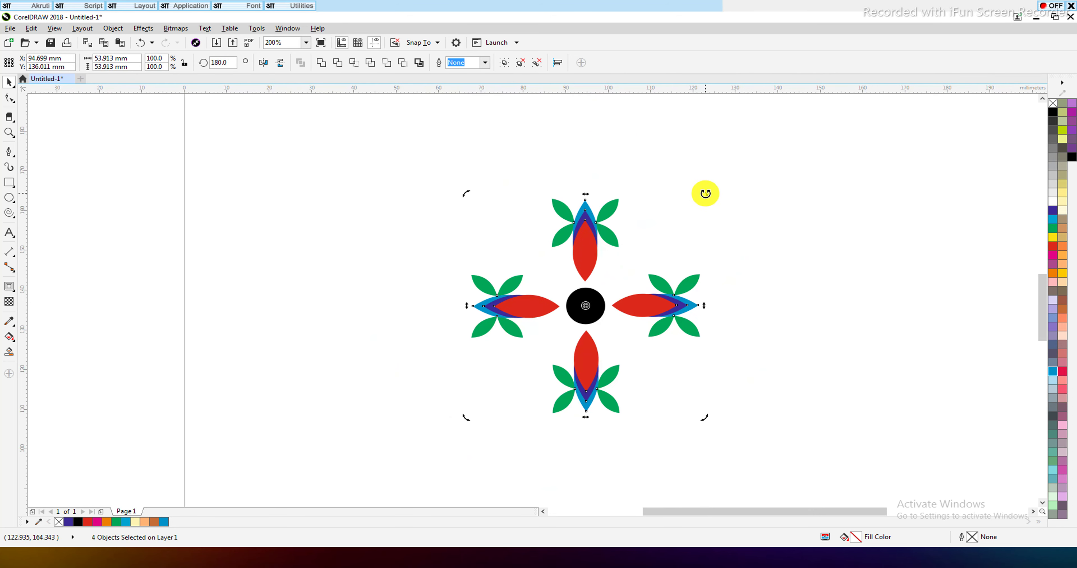
{"action": "left_click_drag", "start_coordinate": [705, 194], "coordinate": [762, 322]}
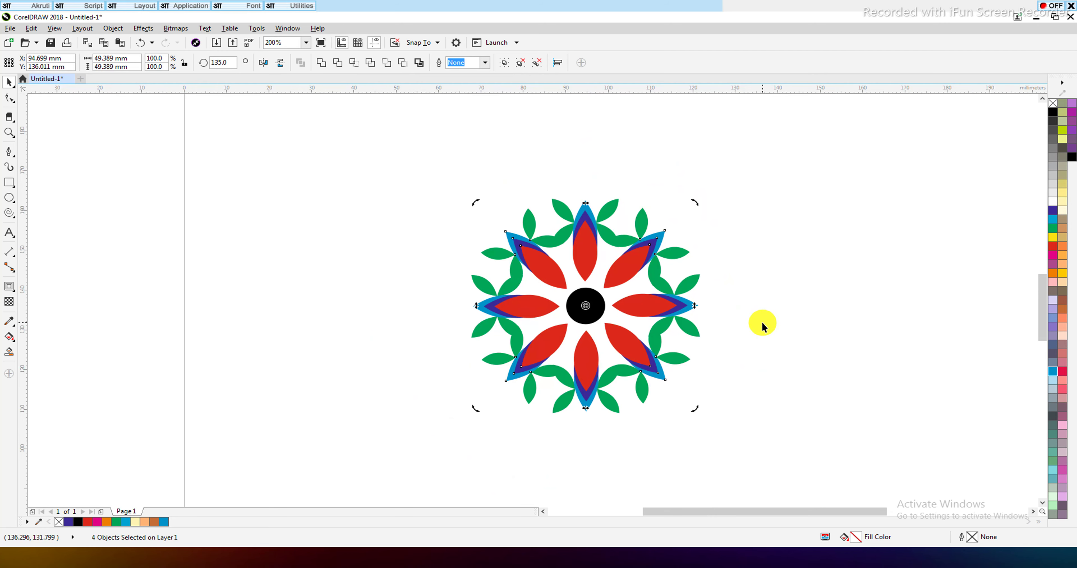
{"action": "left_click", "coordinate": [801, 305]}
{"action": "key", "text": "F4"}
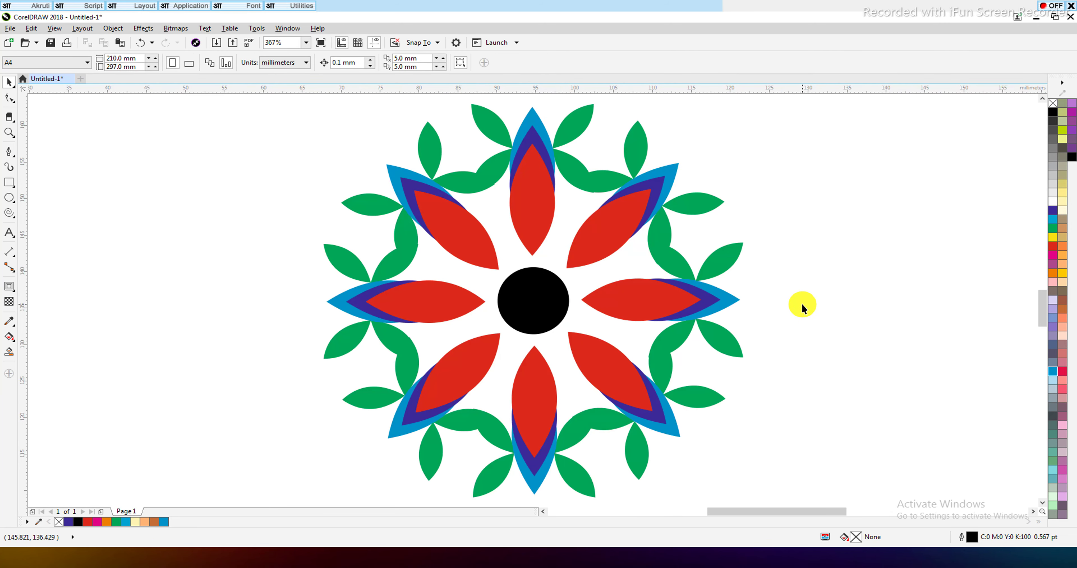
- Add a concentric copy of the black circle scaled to about 73% and fill it with white
{"action": "left_click", "coordinate": [538, 300]}
{"action": "left_click_drag", "start_coordinate": [570, 338], "coordinate": [563, 339]}
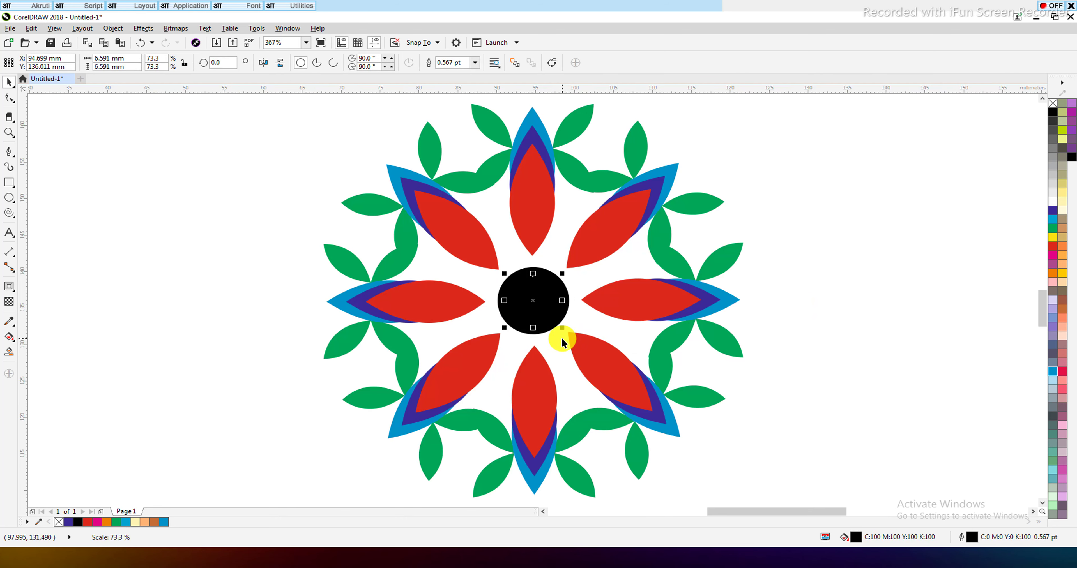
{"action": "left_click", "coordinate": [1052, 202]}
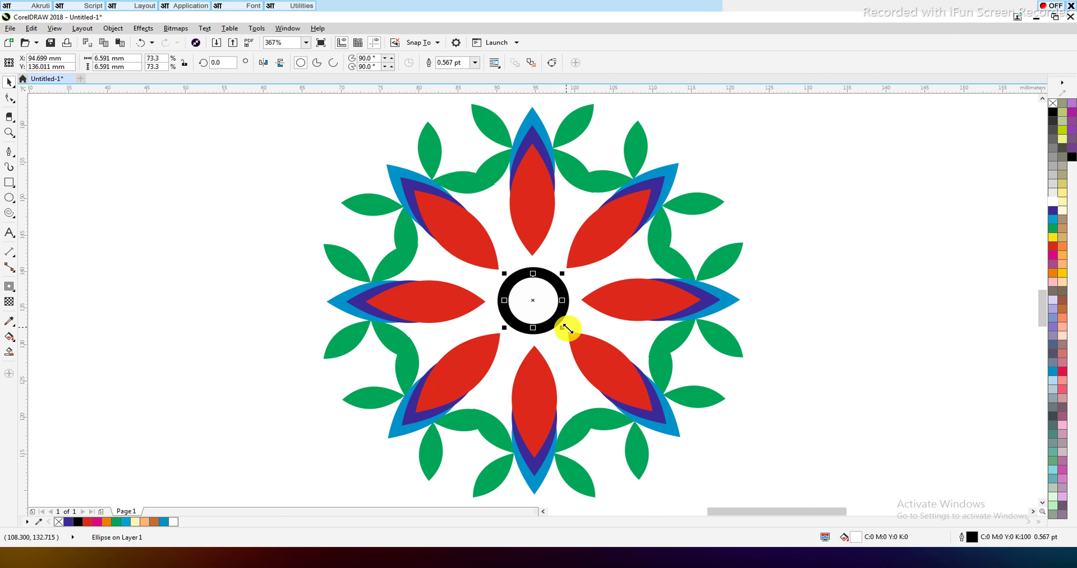
- Add a smaller concentric circle about 3.6 mm wide inside the white one, filled with red and without an outline
{"action": "left_click_drag", "start_coordinate": [567, 330], "coordinate": [554, 333]}
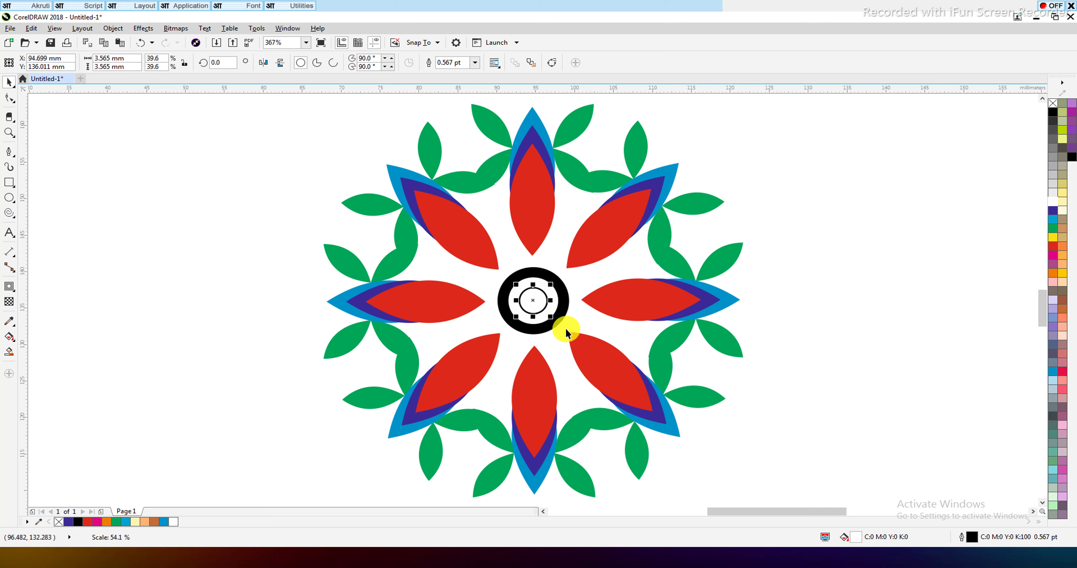
{"action": "left_click", "coordinate": [1054, 248]}
{"action": "left_click", "coordinate": [579, 290]}
{"action": "left_click", "coordinate": [538, 293]}
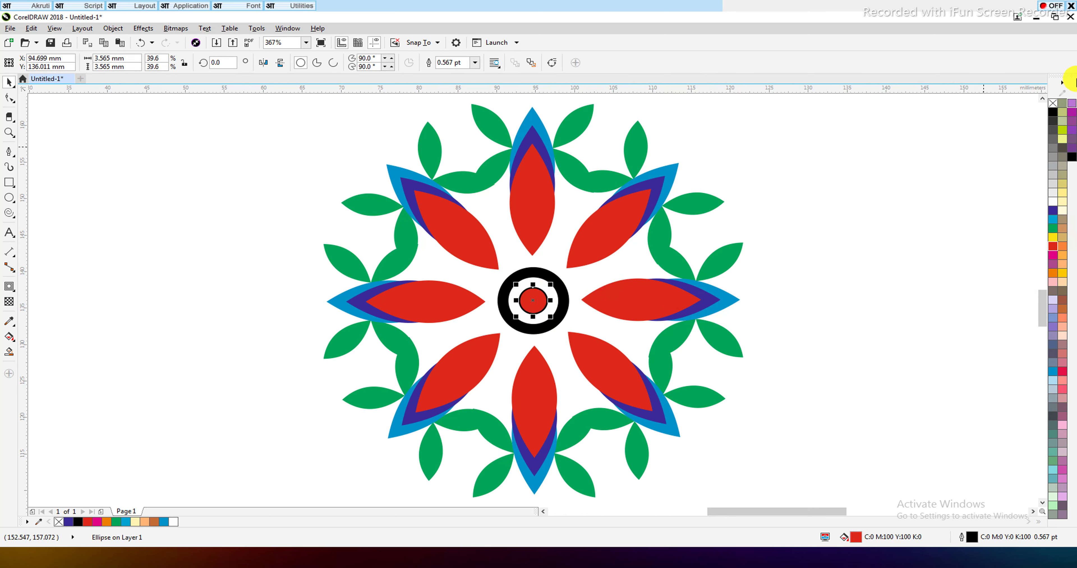
{"action": "left_click", "coordinate": [494, 348]}
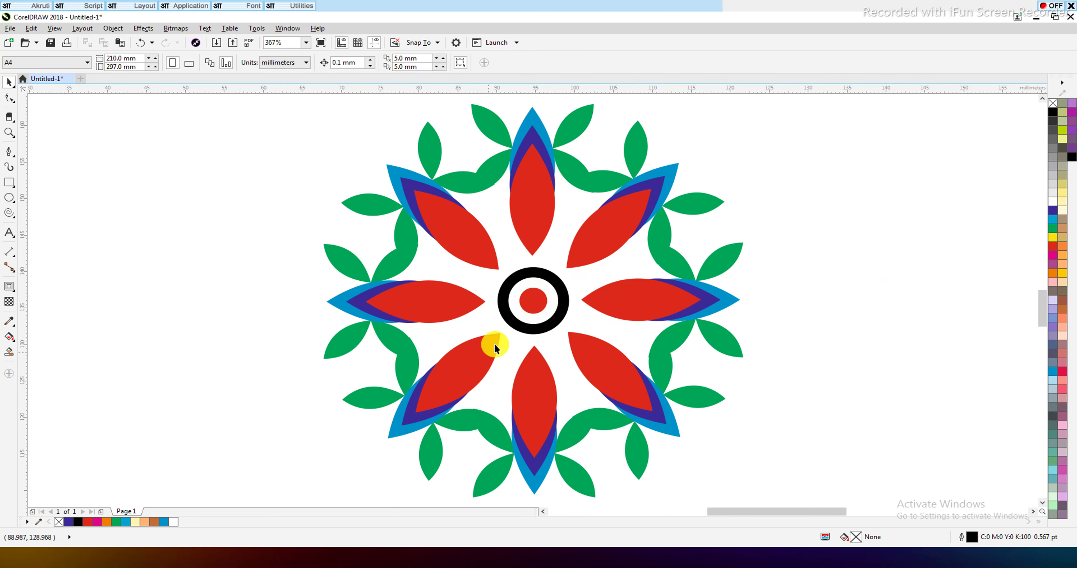
- Fill the outer black circle with purple and remove the outlines from the centre circles
{"action": "left_click", "coordinate": [533, 328]}
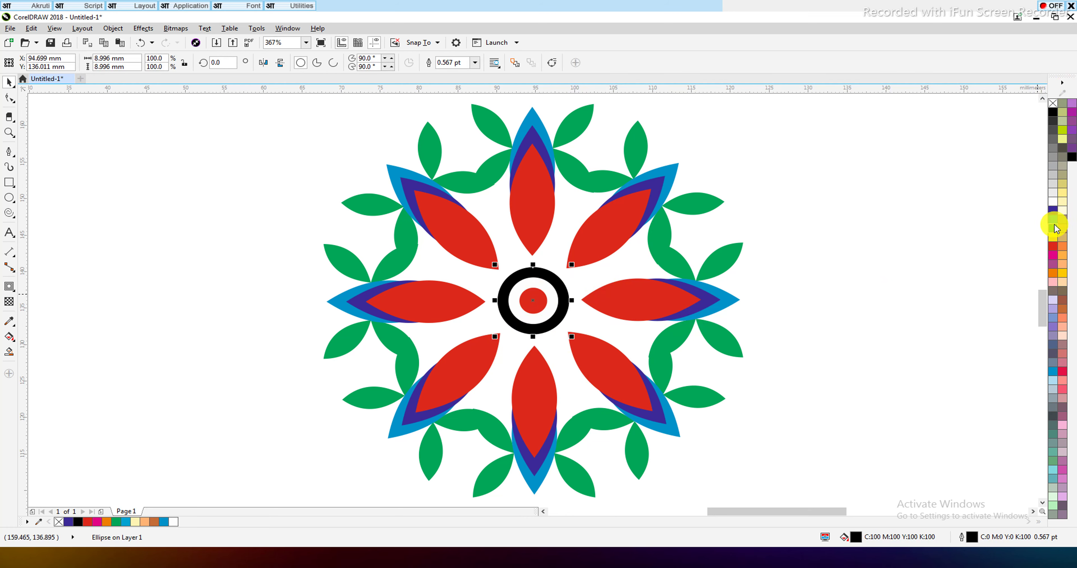
{"action": "left_click", "coordinate": [1072, 115]}
{"action": "left_click", "coordinate": [532, 294]}
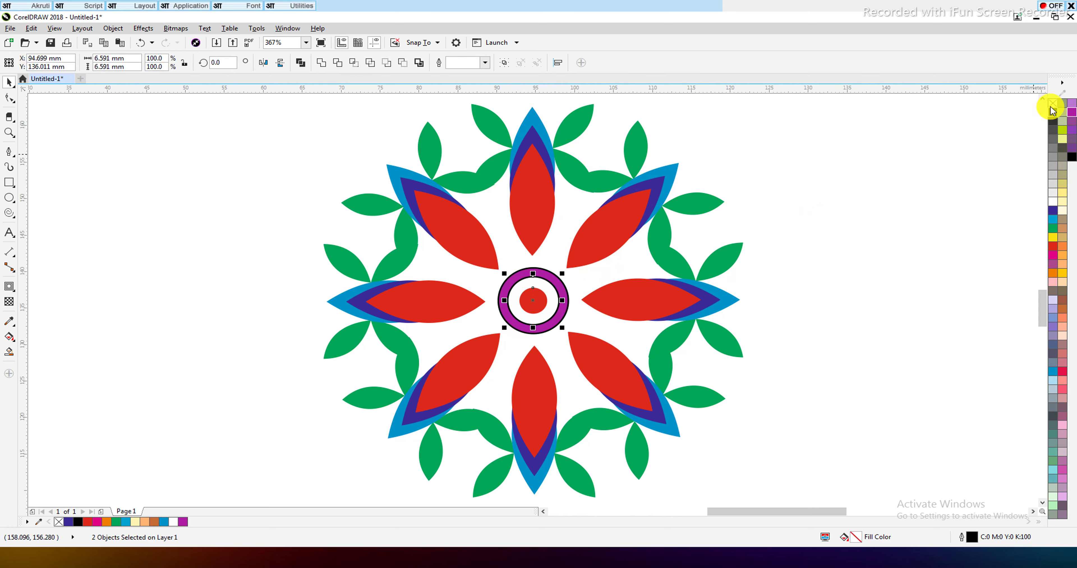
{"action": "left_click_drag", "start_coordinate": [897, 179], "coordinate": [413, 355]}
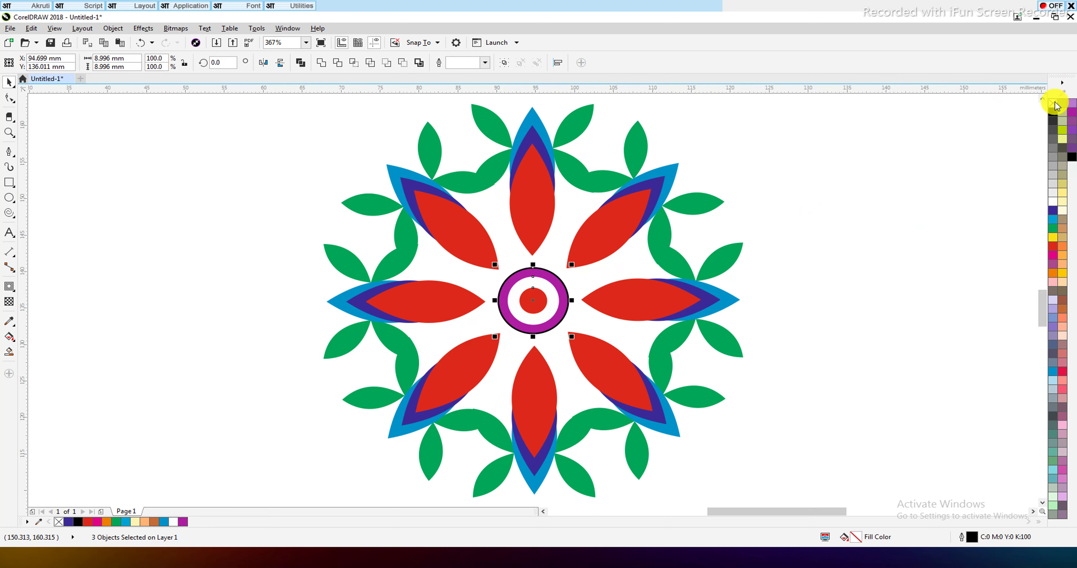
{"action": "right_click", "coordinate": [1054, 105]}
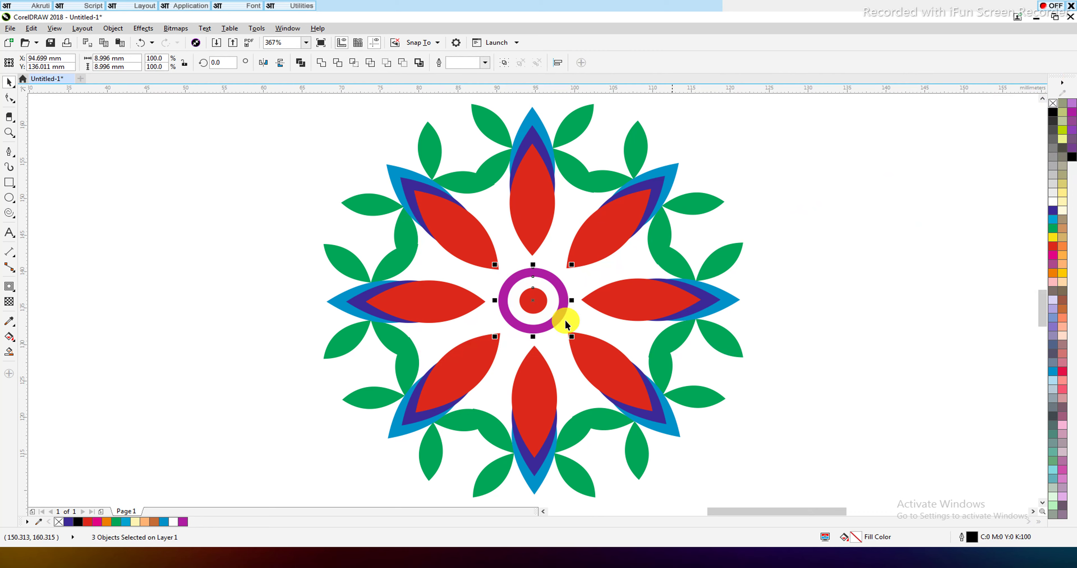
- Add a horizontally mirrored copy of the whole flower directly to its right
{"action": "scroll", "coordinate": [543, 309], "scroll_direction": "down", "scroll_amount": 2}
{"action": "left_click_drag", "start_coordinate": [311, 156], "coordinate": [720, 418]}
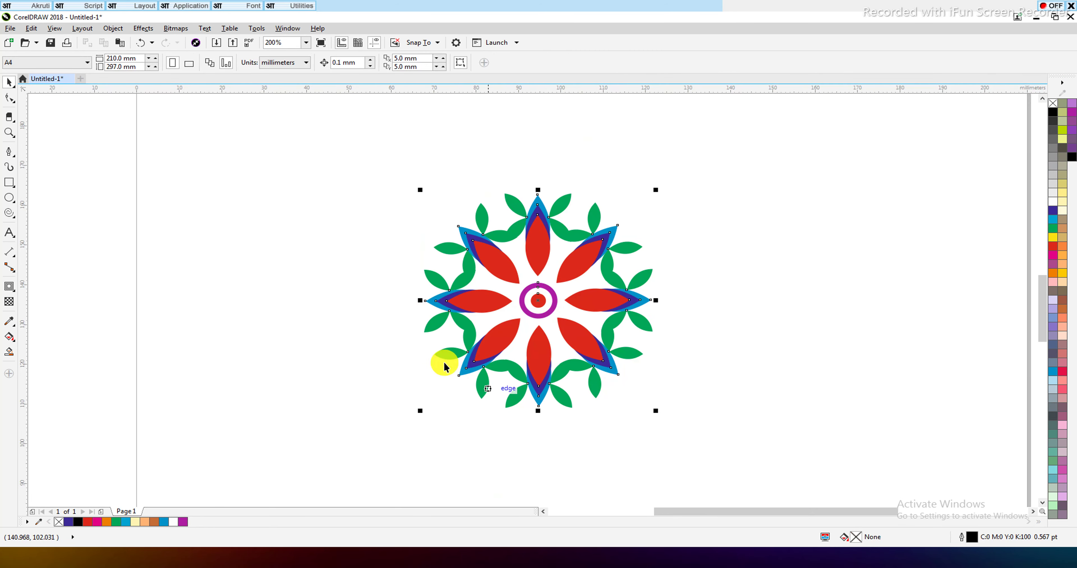
{"action": "left_click_drag", "start_coordinate": [422, 300], "coordinate": [729, 315]}
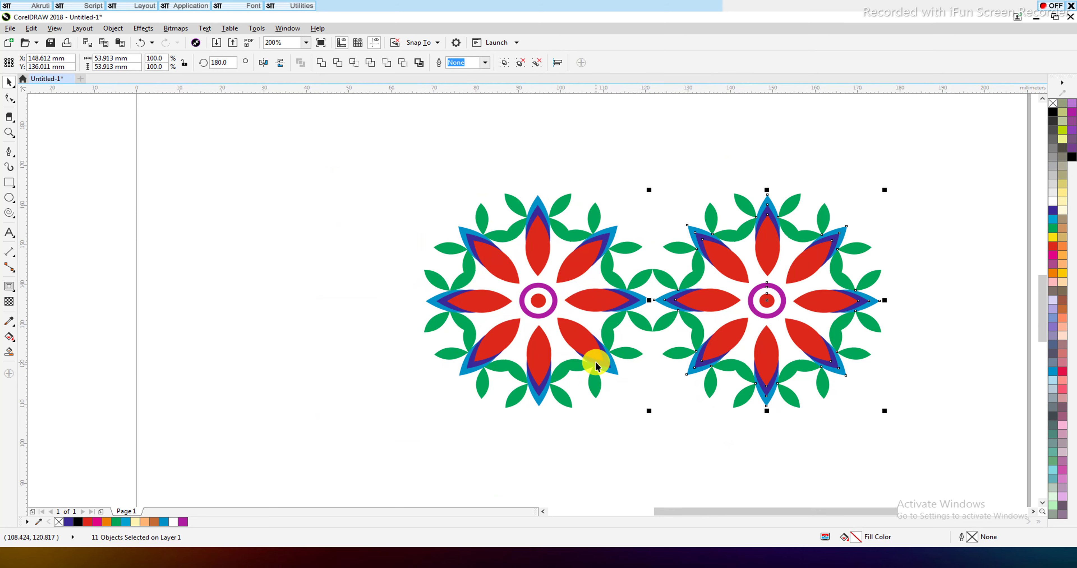
- Add a horizontally mirrored copy of the original flower to its left, making a row of three
{"action": "scroll", "coordinate": [669, 382], "scroll_direction": "down", "scroll_amount": 1}
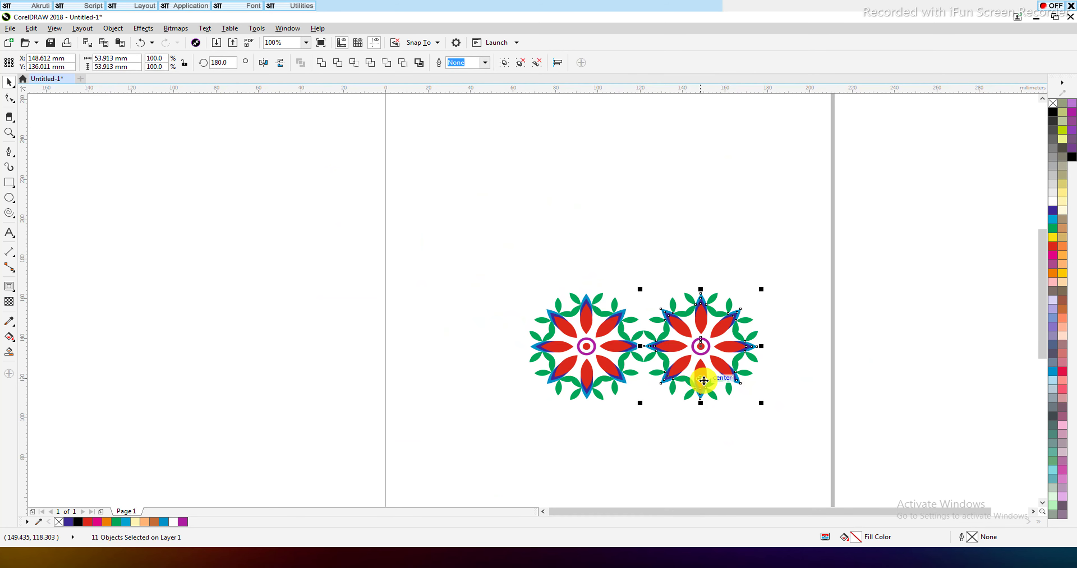
{"action": "left_click_drag", "start_coordinate": [504, 236], "coordinate": [647, 408]}
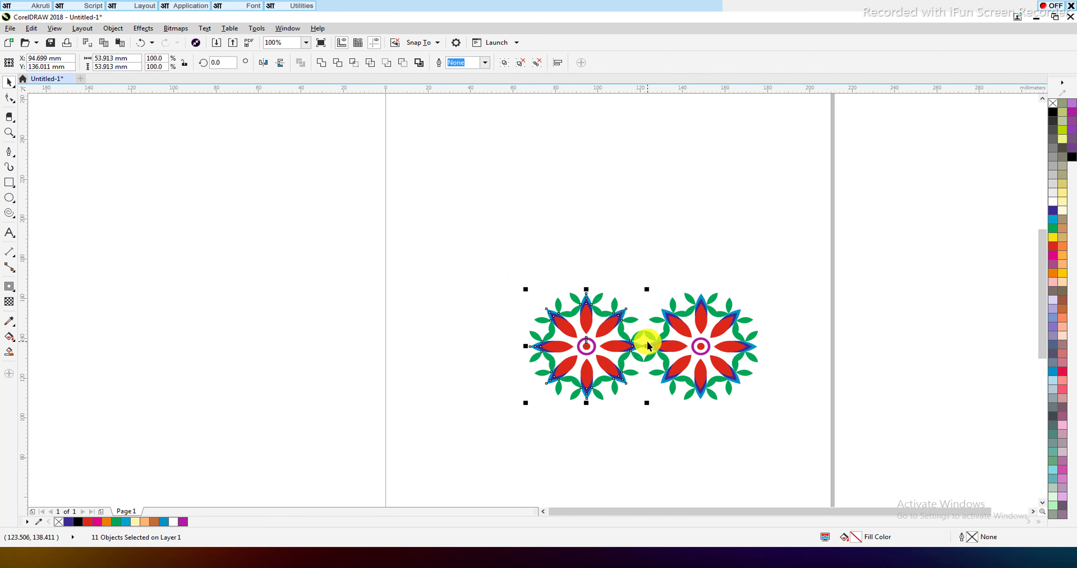
{"action": "left_click_drag", "start_coordinate": [646, 346], "coordinate": [411, 346]}
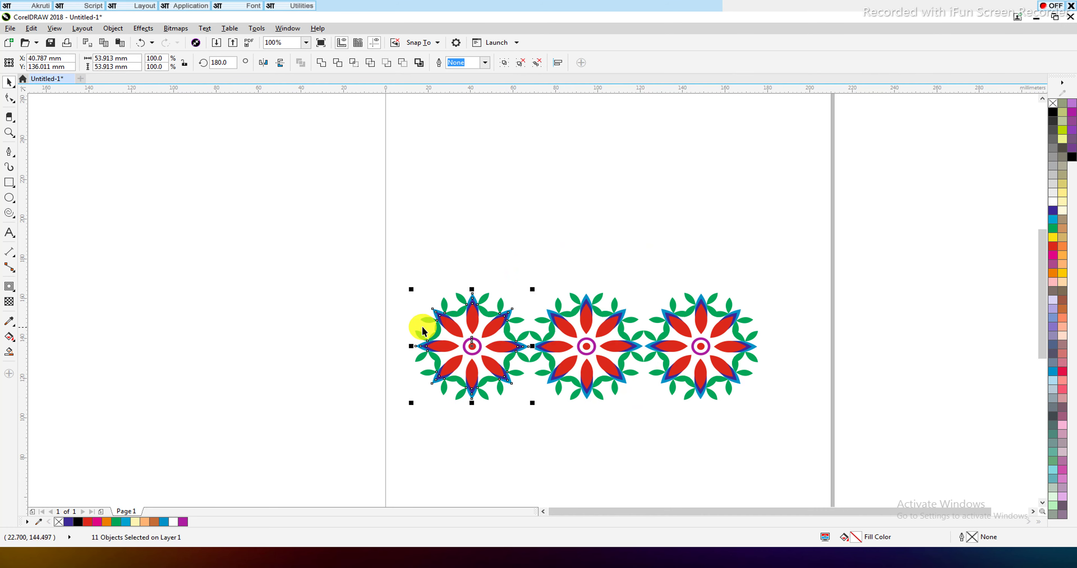
{"action": "left_click", "coordinate": [469, 210]}
{"action": "left_click_drag", "start_coordinate": [463, 301], "coordinate": [446, 305]}
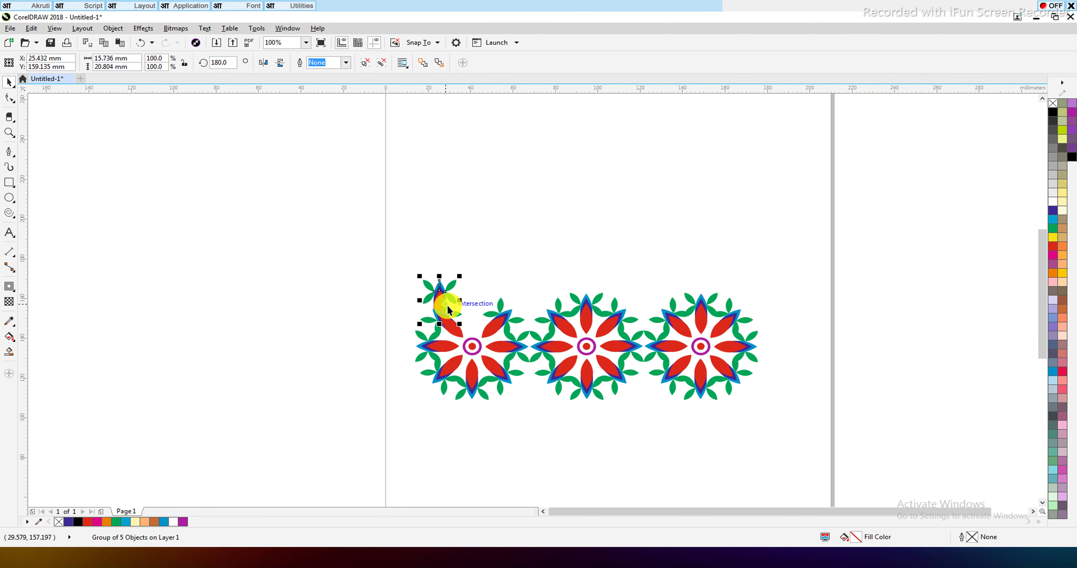
{"action": "key", "text": "ctrl+z"}
- Group the objects of each of the three flowers separately
{"action": "left_click_drag", "start_coordinate": [392, 248], "coordinate": [531, 413]}
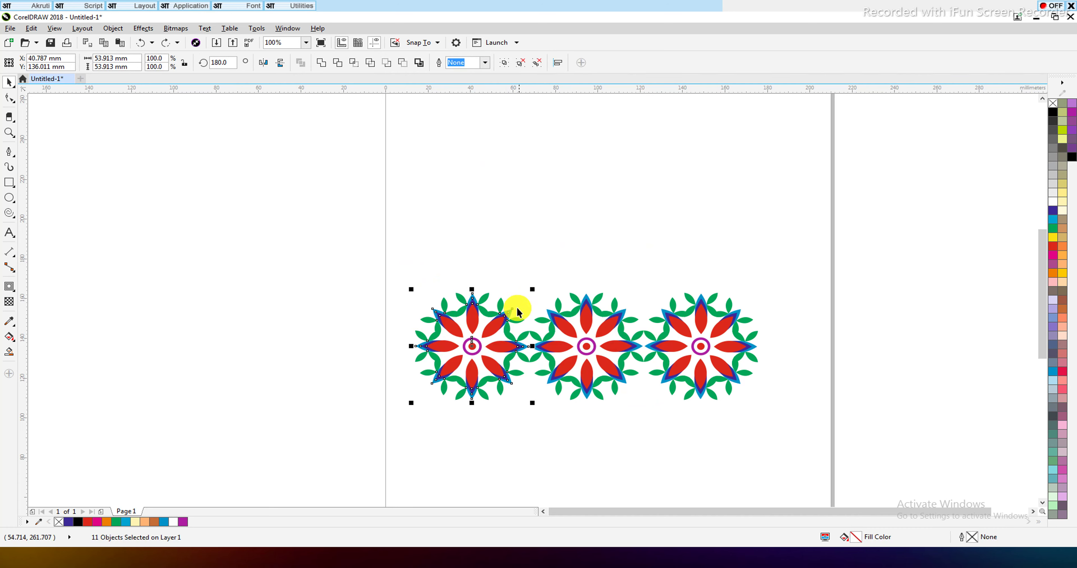
{"action": "left_click_drag", "start_coordinate": [481, 236], "coordinate": [644, 413]}
{"action": "key", "text": "ctrl+g"}
{"action": "left_click_drag", "start_coordinate": [623, 227], "coordinate": [702, 383]}
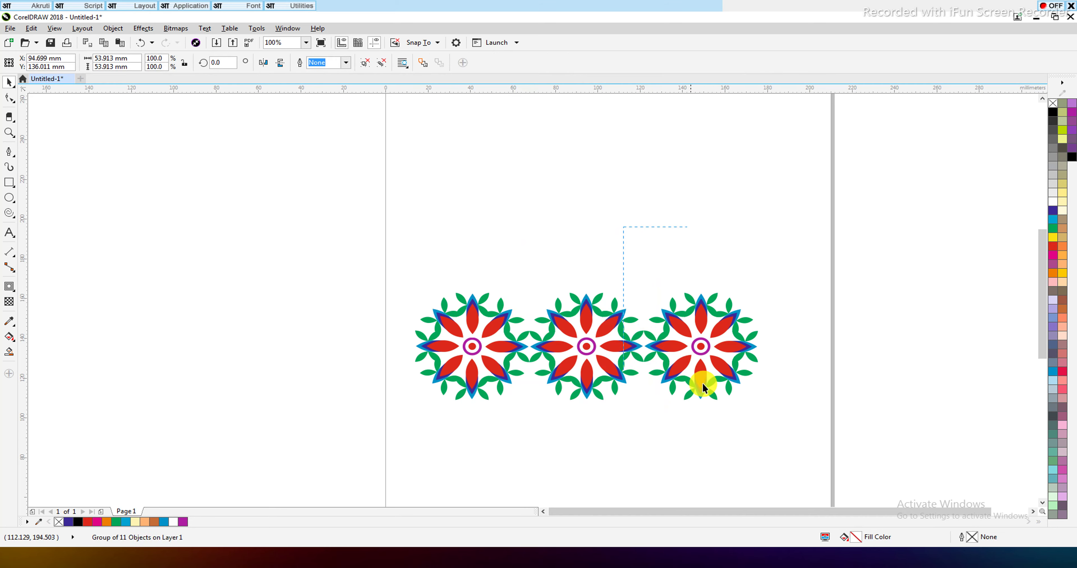
{"action": "key", "text": "ctrl+g"}
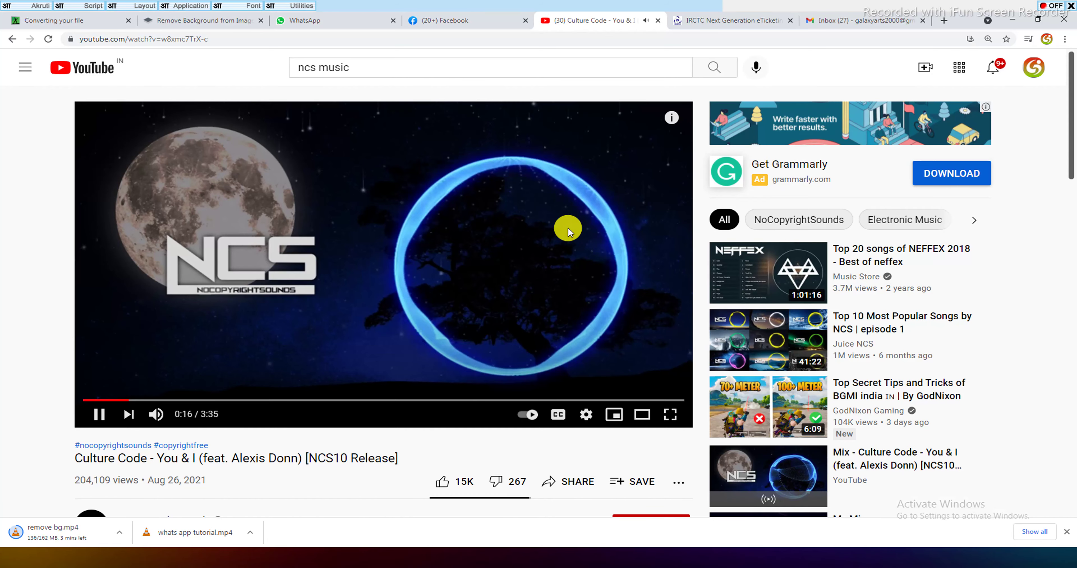
- Back in CorelDRAW, copy the right flower above the row, centred at about X 121.8, Y 185.2 mm, between the middle and right flowers
{"action": "key", "text": "alt+Tab"}
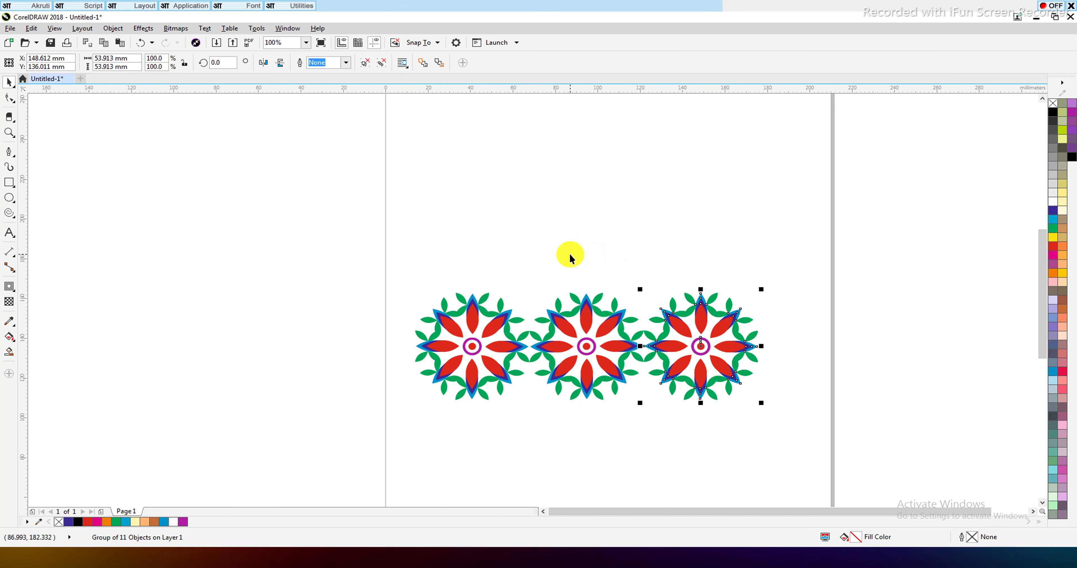
{"action": "scroll", "coordinate": [656, 308], "scroll_direction": "up", "scroll_amount": 1}
{"action": "scroll", "coordinate": [713, 339], "scroll_direction": "down", "scroll_amount": 1}
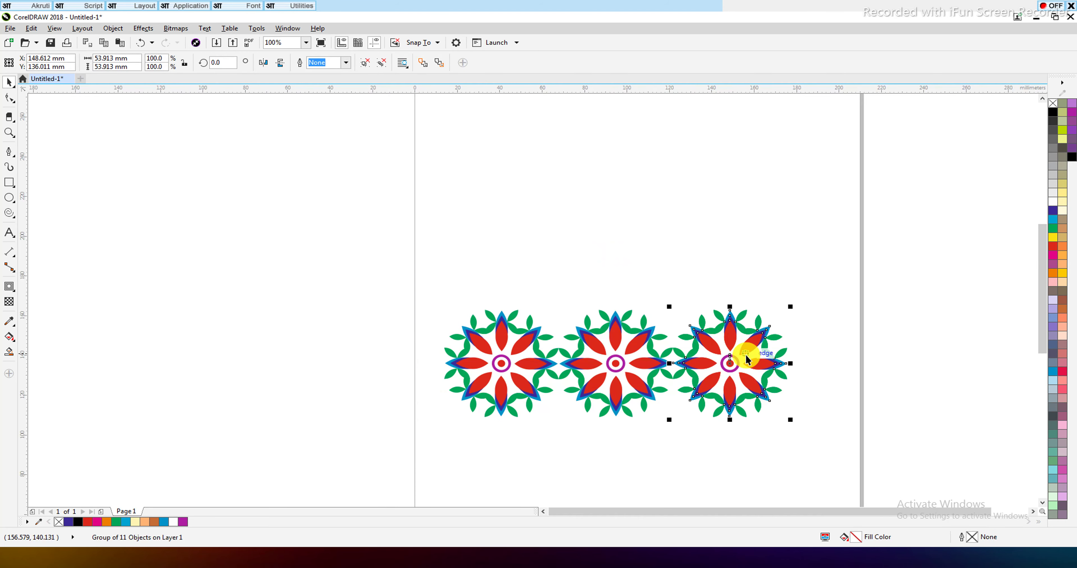
{"action": "scroll", "coordinate": [741, 325], "scroll_direction": "up", "scroll_amount": 1}
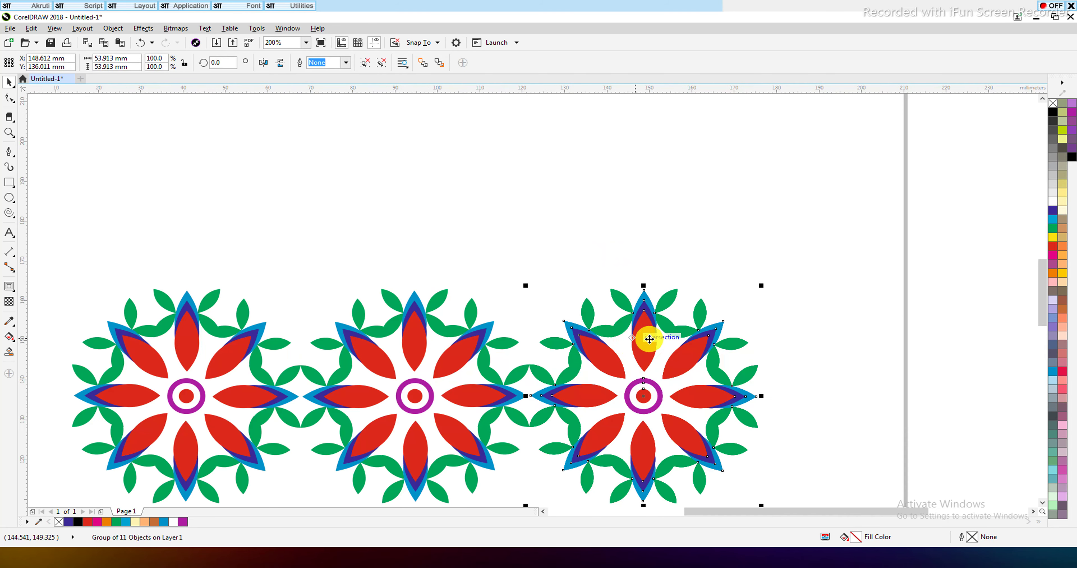
{"action": "left_click_drag", "start_coordinate": [646, 396], "coordinate": [530, 201]}
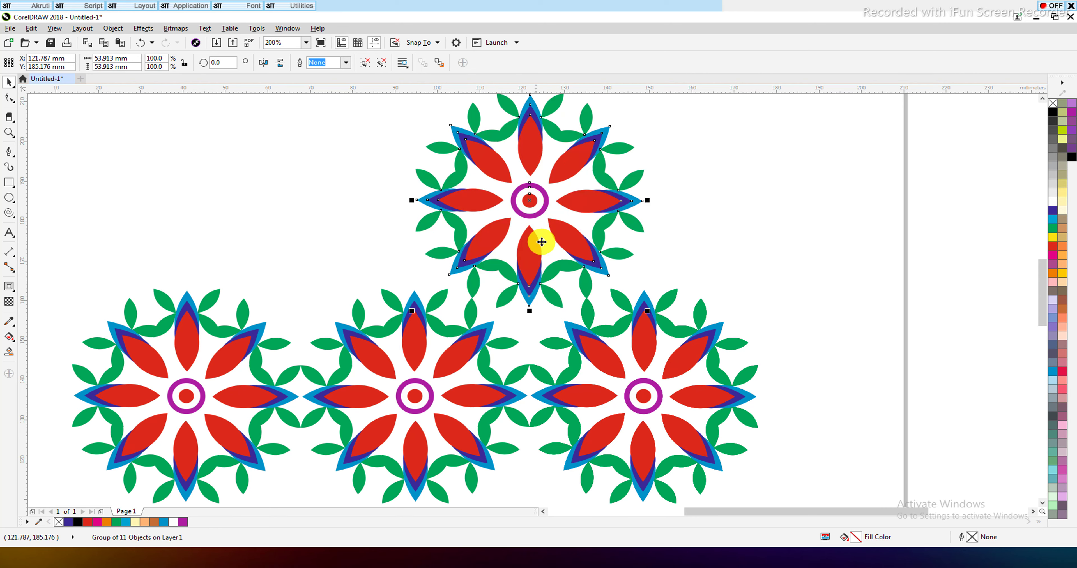
{"action": "scroll", "coordinate": [551, 255], "scroll_direction": "down", "scroll_amount": 2}
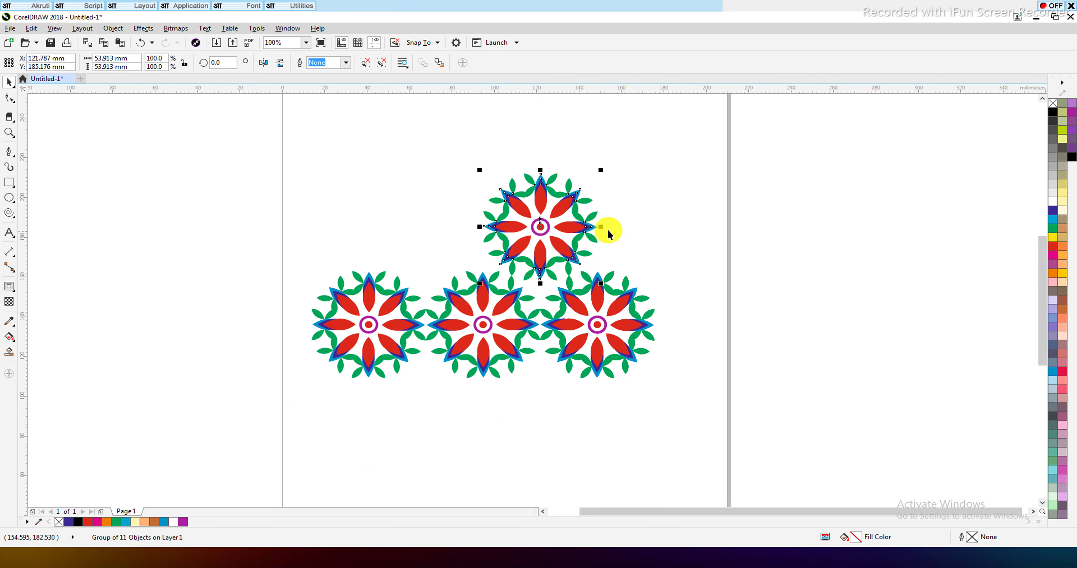
- Mirror-copy the upper flower leftward twice, making an upper row of three offset from the lower row
{"action": "left_click_drag", "start_coordinate": [602, 227], "coordinate": [365, 226]}
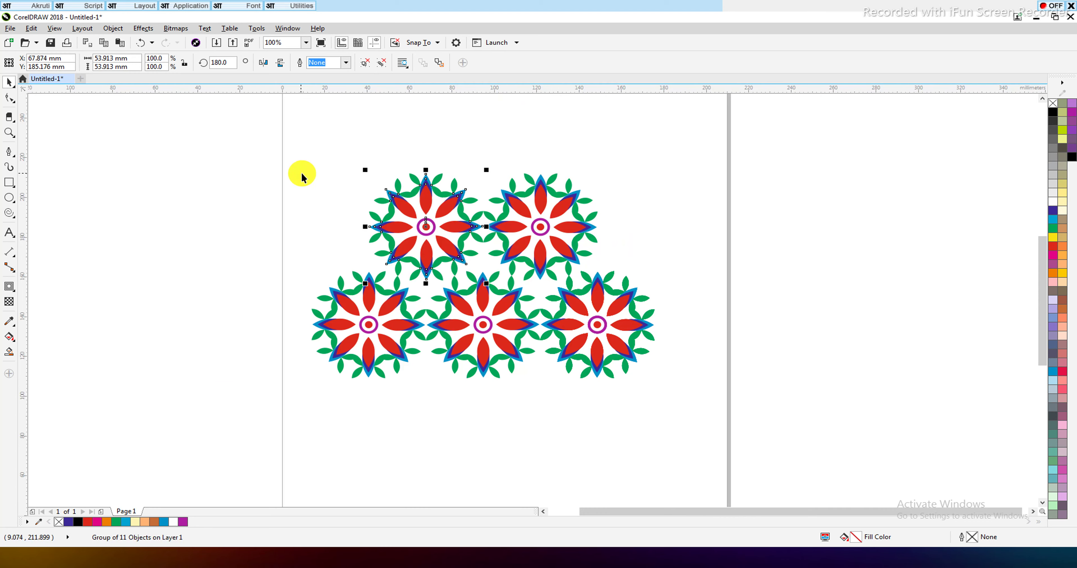
{"action": "key", "text": "ctrl+r"}
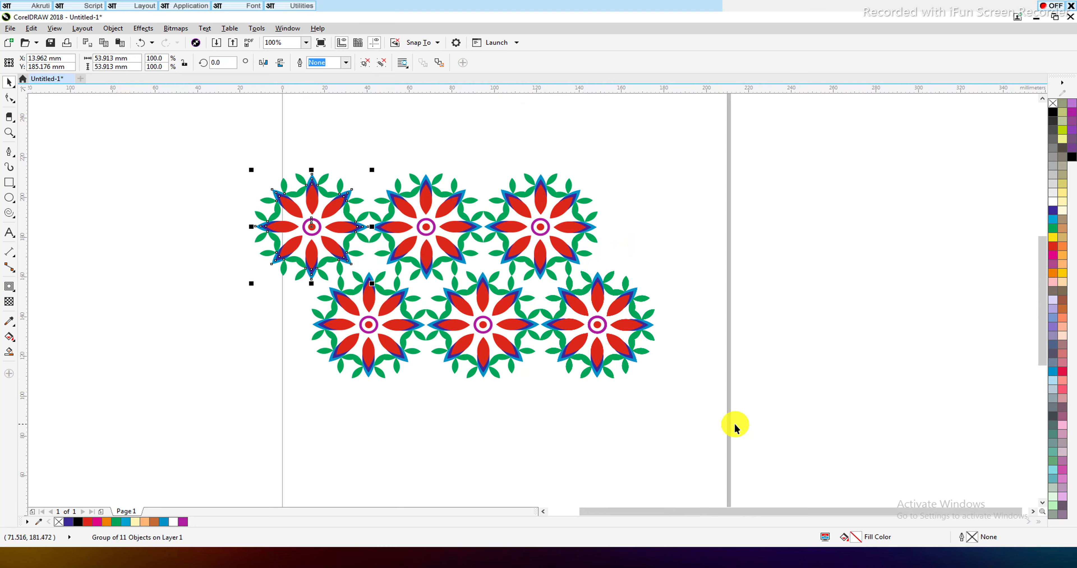
- Mirror-copy both flower rows directly upward and repeat the copy once, making six rows in total
{"action": "left_click_drag", "start_coordinate": [673, 409], "coordinate": [119, 144]}
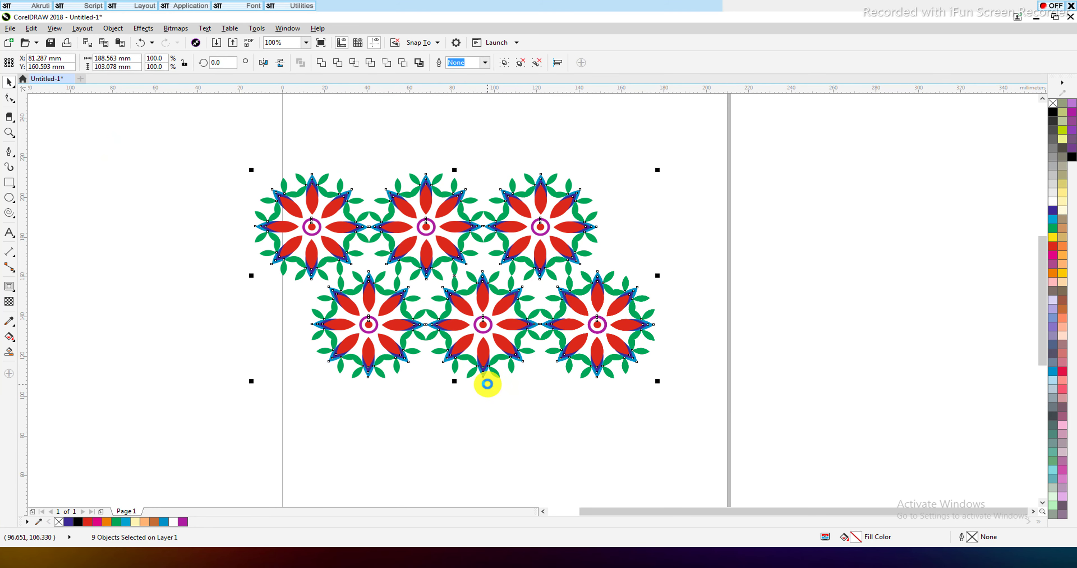
{"action": "scroll", "coordinate": [488, 383], "scroll_direction": "down", "scroll_amount": 2}
{"action": "left_click_drag", "start_coordinate": [473, 257], "coordinate": [473, 257]}
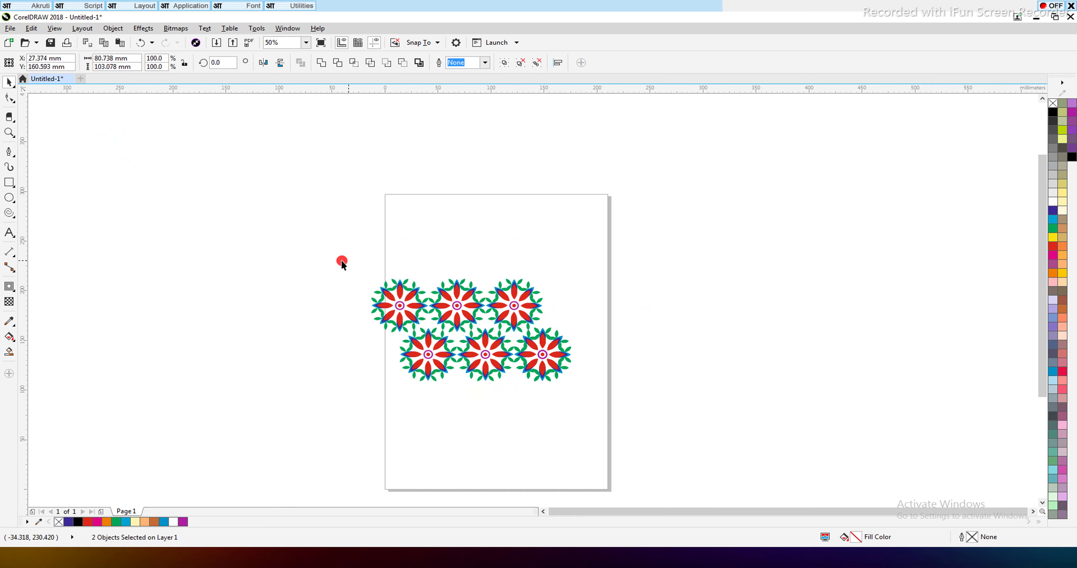
{"action": "left_click_drag", "start_coordinate": [341, 262], "coordinate": [634, 418]}
{"action": "left_click_drag", "start_coordinate": [474, 383], "coordinate": [472, 255]}
{"action": "key", "text": "ctrl+r"}
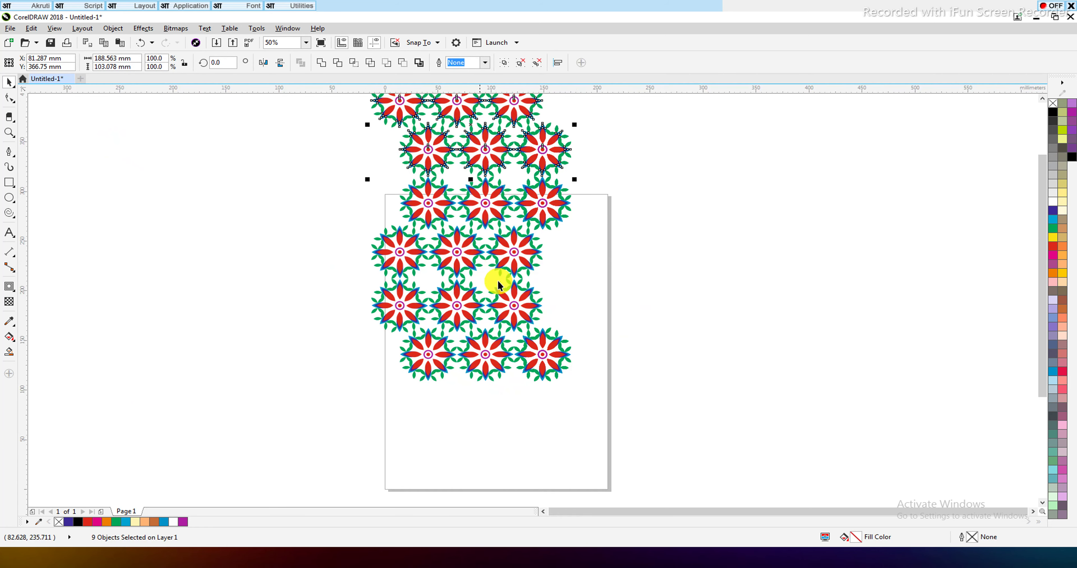
- Group all the flowers in the six rows into one object
{"action": "scroll", "coordinate": [511, 308], "scroll_direction": "down", "scroll_amount": 1}
{"action": "left_click_drag", "start_coordinate": [667, 388], "coordinate": [421, 166]}
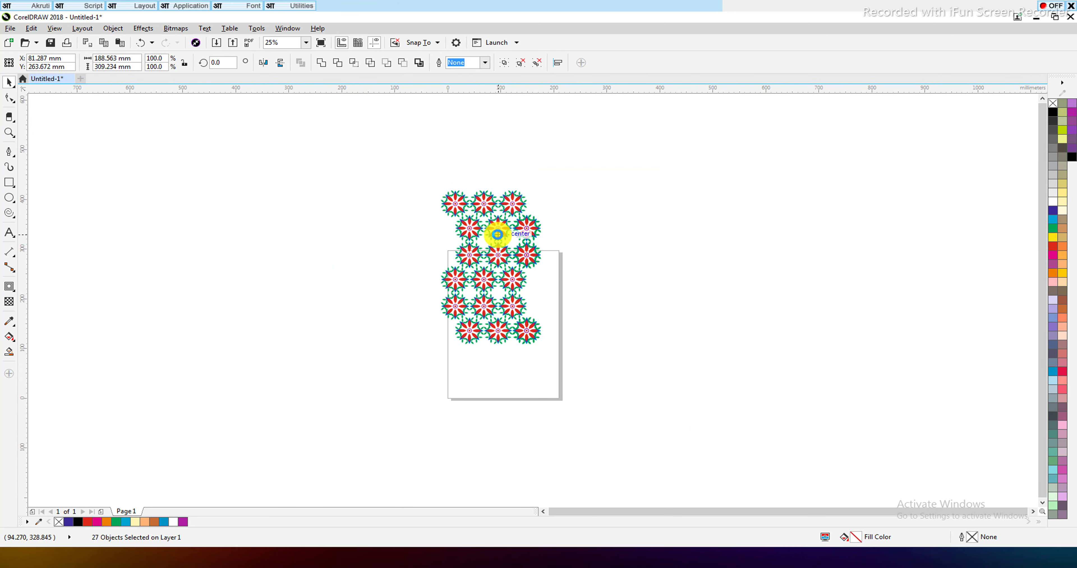
{"action": "key", "text": "ctrl+g"}
{"action": "left_click", "coordinate": [382, 249]}
{"action": "scroll", "coordinate": [464, 250], "scroll_direction": "up", "scroll_amount": 4}
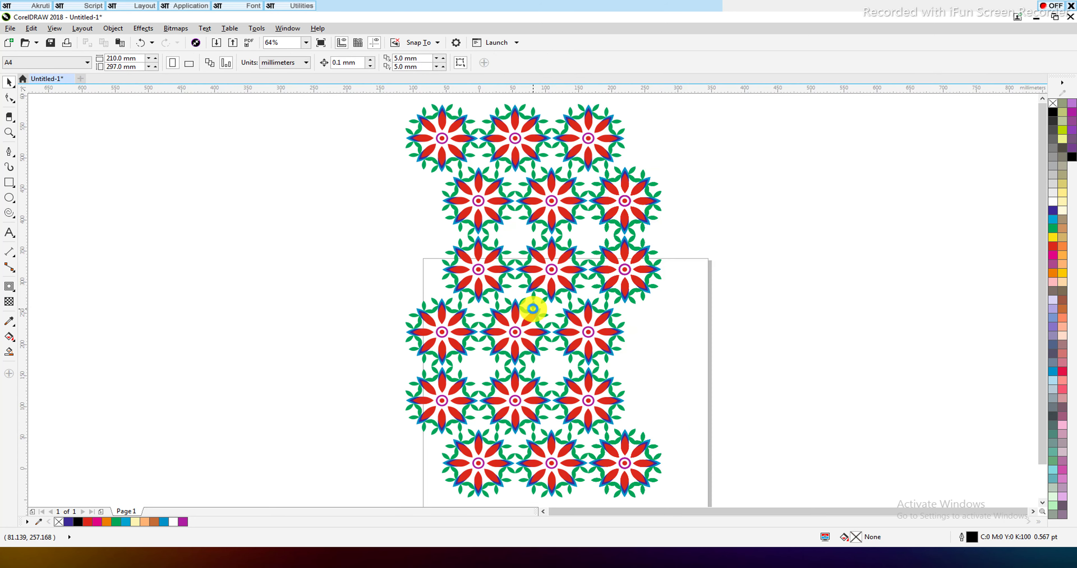
- Move the pattern group onto the page, centred at about X 108.2, Y 144.9 mm, and add a page-sized 210 × 297 mm rectangle
{"action": "scroll", "coordinate": [529, 307], "scroll_direction": "down", "scroll_amount": 3}
{"action": "left_click_drag", "start_coordinate": [544, 288], "coordinate": [560, 367]}
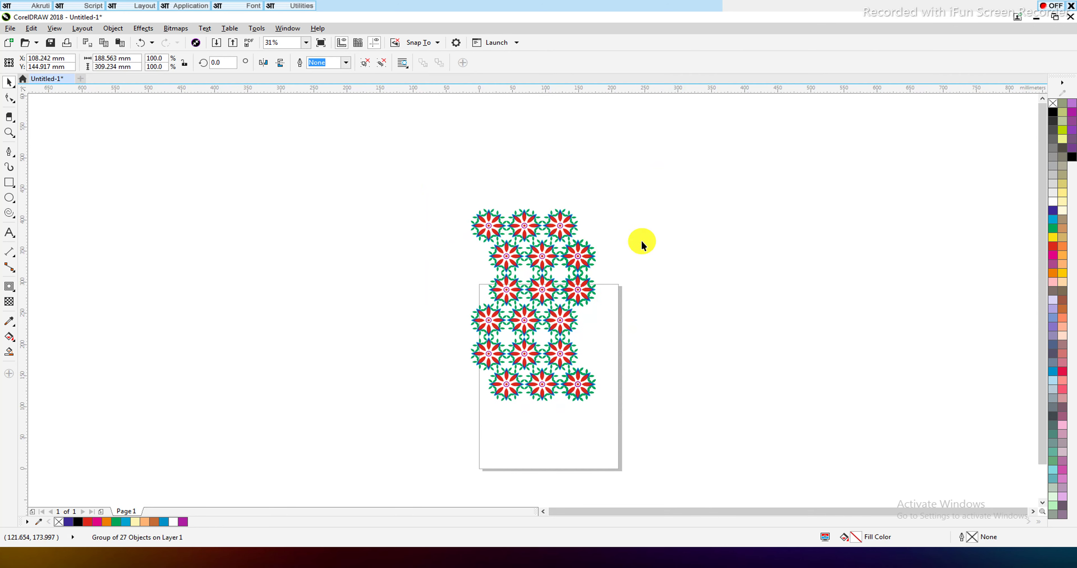
{"action": "left_click", "coordinate": [704, 251]}
{"action": "double_click", "coordinate": [12, 179]}
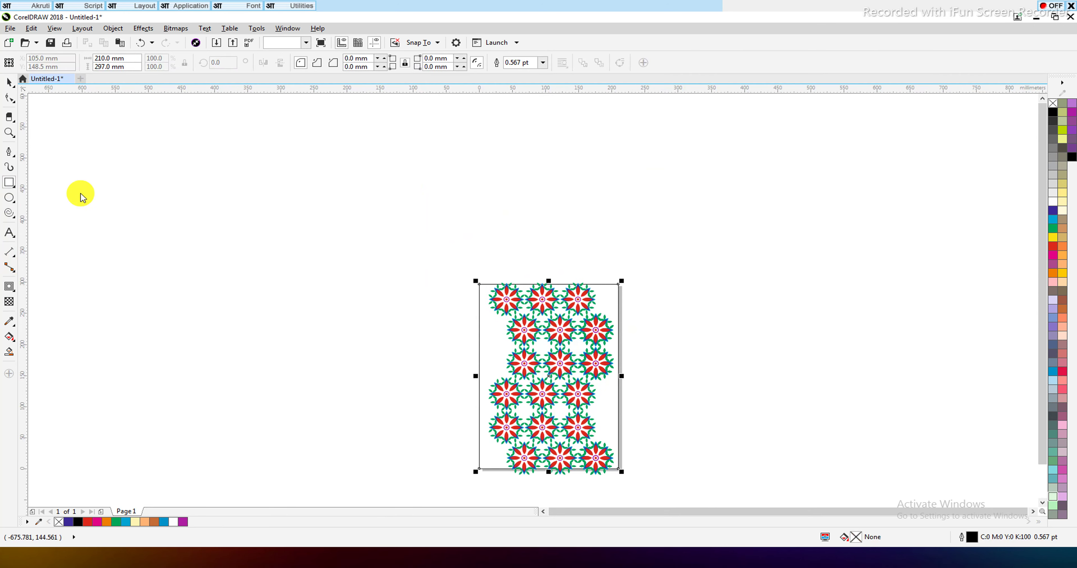
{"action": "left_click", "coordinate": [368, 264]}
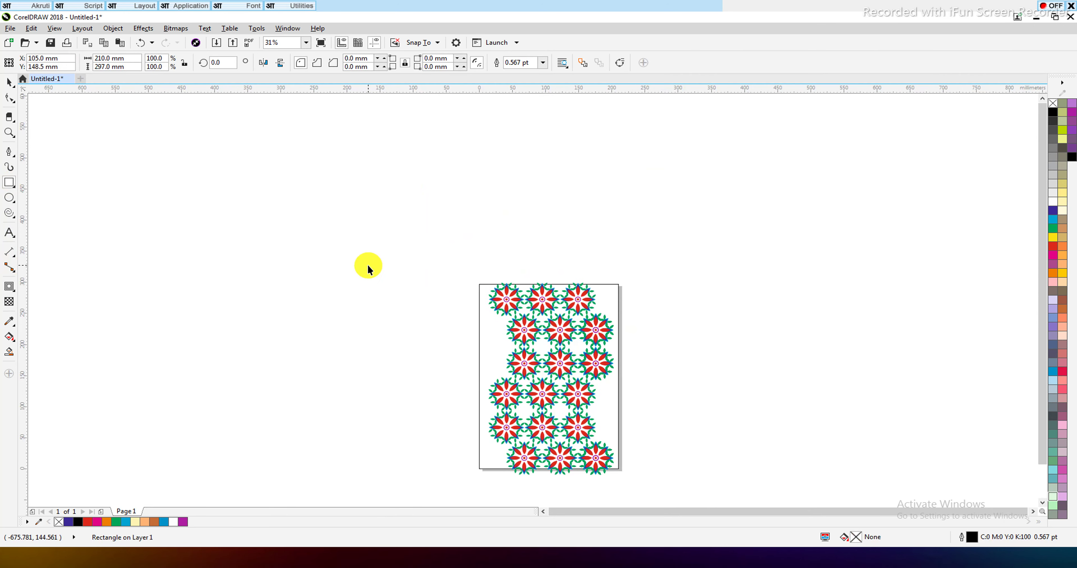
- Enlarge the pattern group proportionally about its centre to about 172 %, so it extends past the page on all sides
{"action": "left_click", "coordinate": [600, 473]}
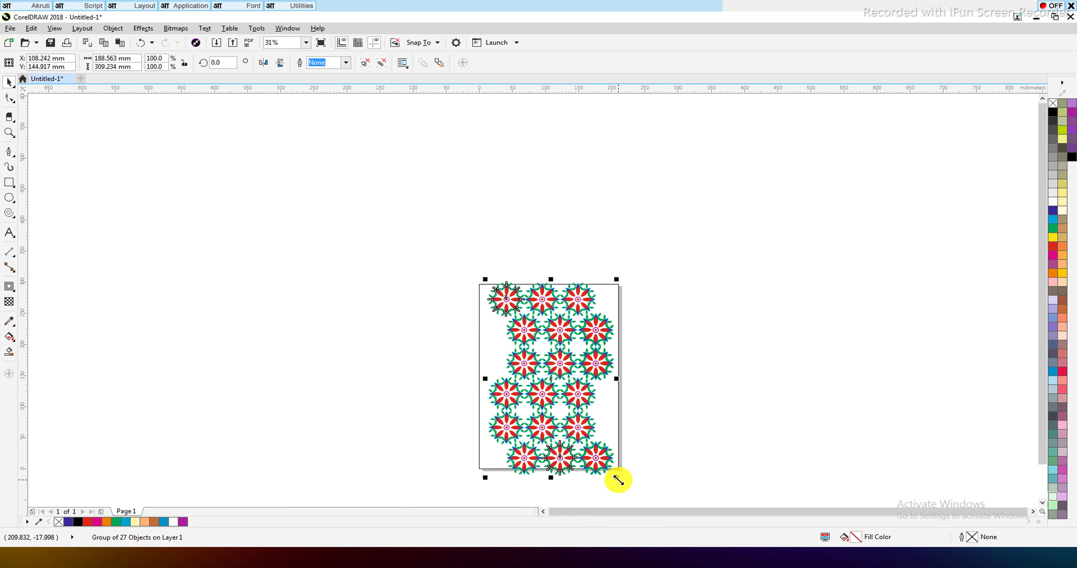
{"action": "left_click_drag", "start_coordinate": [618, 481], "coordinate": [650, 499]}
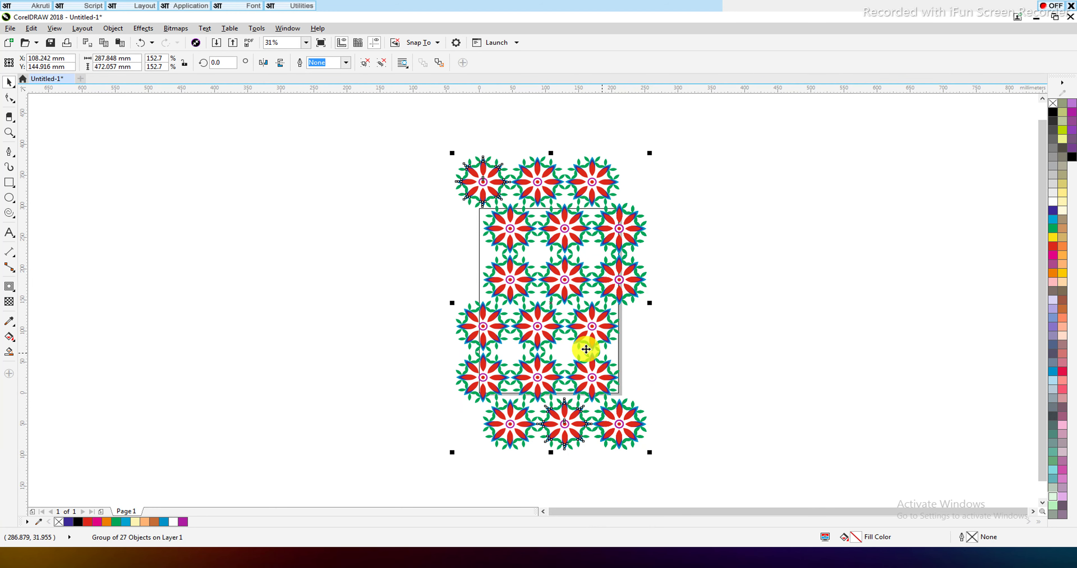
{"action": "scroll", "coordinate": [640, 263], "scroll_direction": "down", "scroll_amount": 2}
{"action": "left_click_drag", "start_coordinate": [651, 378], "coordinate": [661, 391]}
{"action": "left_click", "coordinate": [659, 240]}
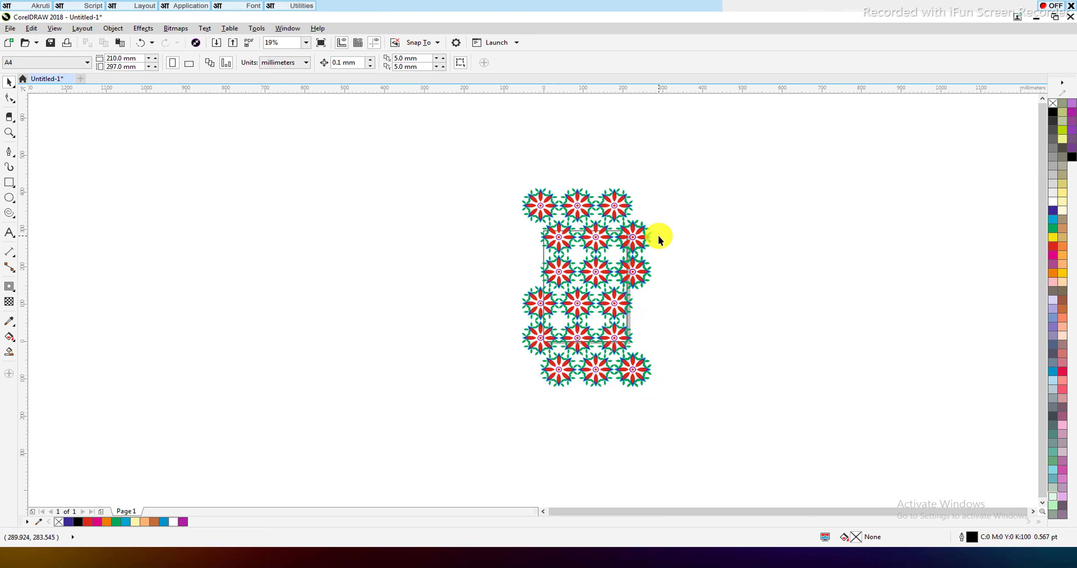
- PowerClip the pattern group inside the page-sized rectangle
{"action": "scroll", "coordinate": [641, 271], "scroll_direction": "up", "scroll_amount": 2}
{"action": "left_click", "coordinate": [450, 214]}
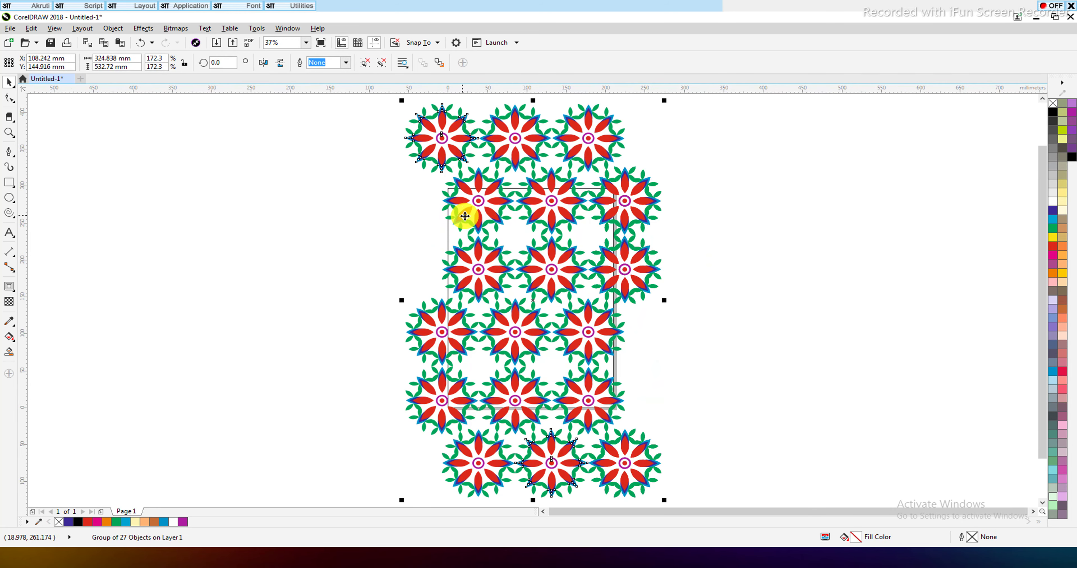
{"action": "right_click", "coordinate": [464, 216]}
{"action": "left_click", "coordinate": [512, 228]}
{"action": "left_click", "coordinate": [449, 238]}
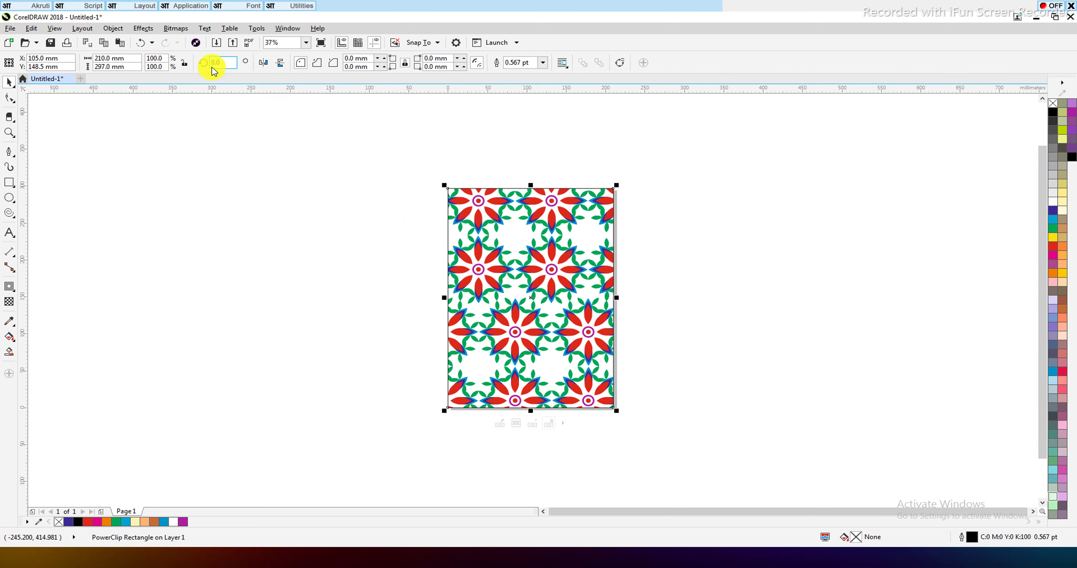
- Rotate the PowerClip rectangle by 90° and switch the page to landscape orientation
{"action": "type", "text": "90"}
{"action": "key", "text": "Return"}
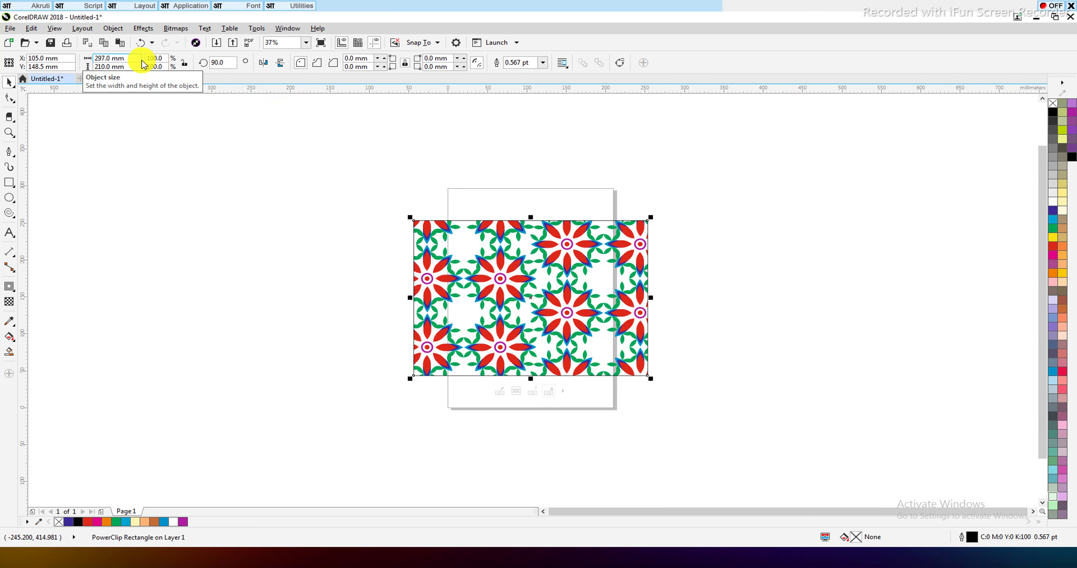
{"action": "left_click", "coordinate": [307, 159]}
{"action": "left_click", "coordinate": [187, 63]}
{"action": "key", "text": "F4"}
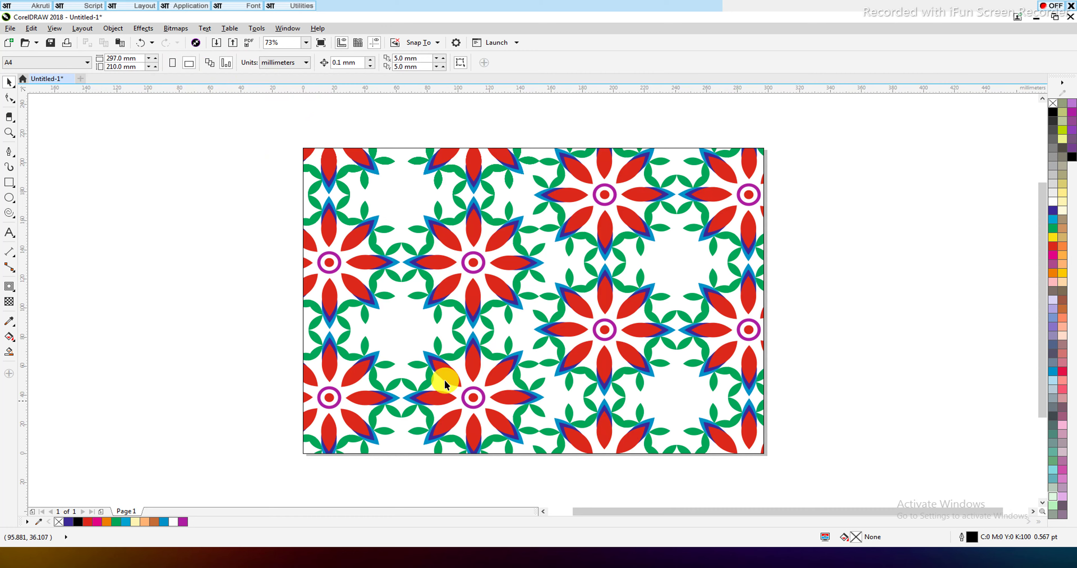
- Fill the background of the PowerClip rectangle with pale cream, C0 M0 Y20 K0
{"action": "left_click", "coordinate": [411, 184]}
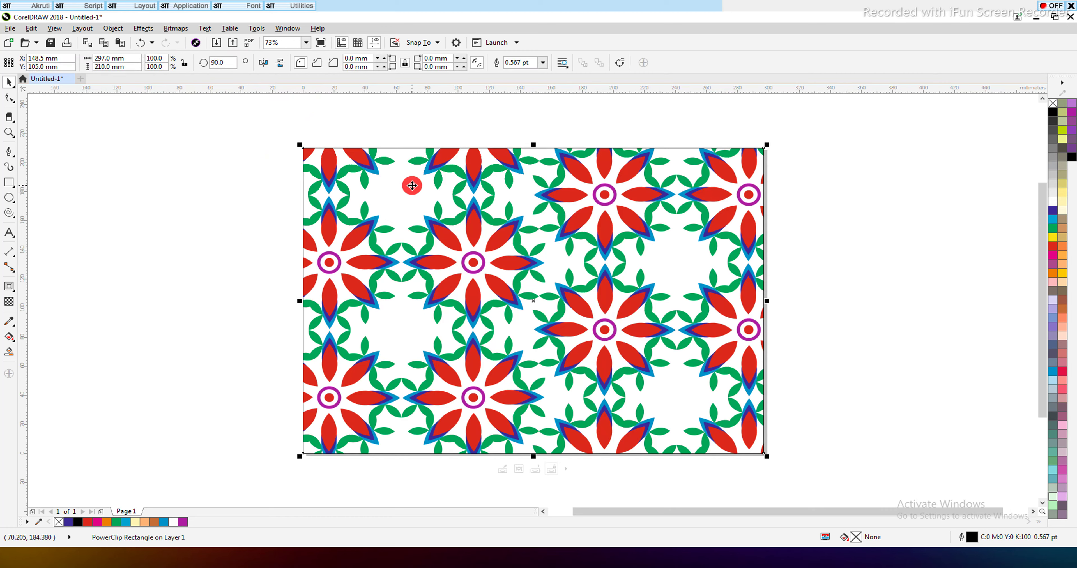
{"action": "left_click", "coordinate": [1063, 268]}
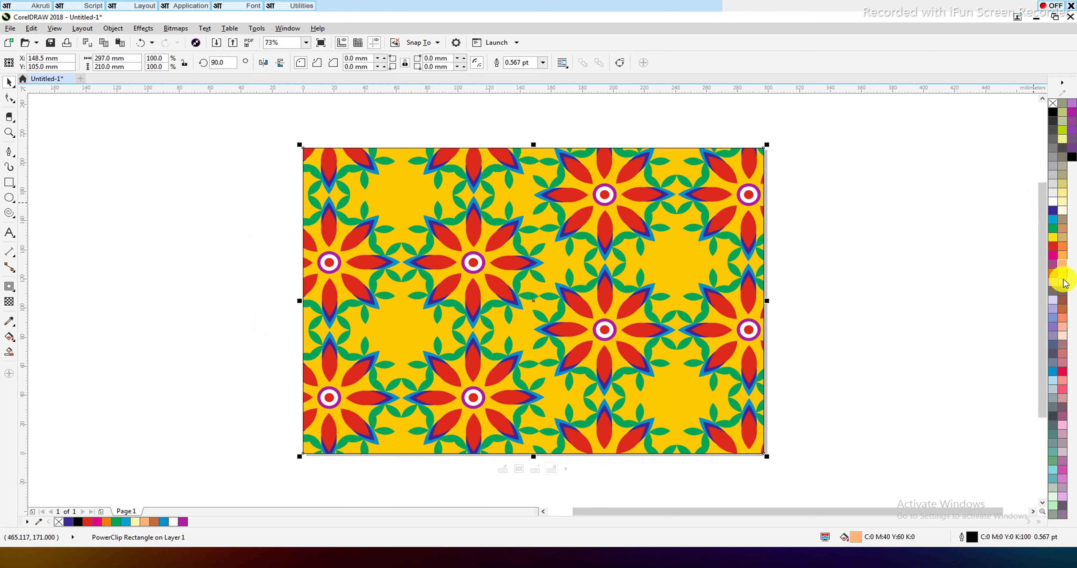
{"action": "left_click", "coordinate": [1063, 280]}
{"action": "left_click", "coordinate": [1063, 209]}
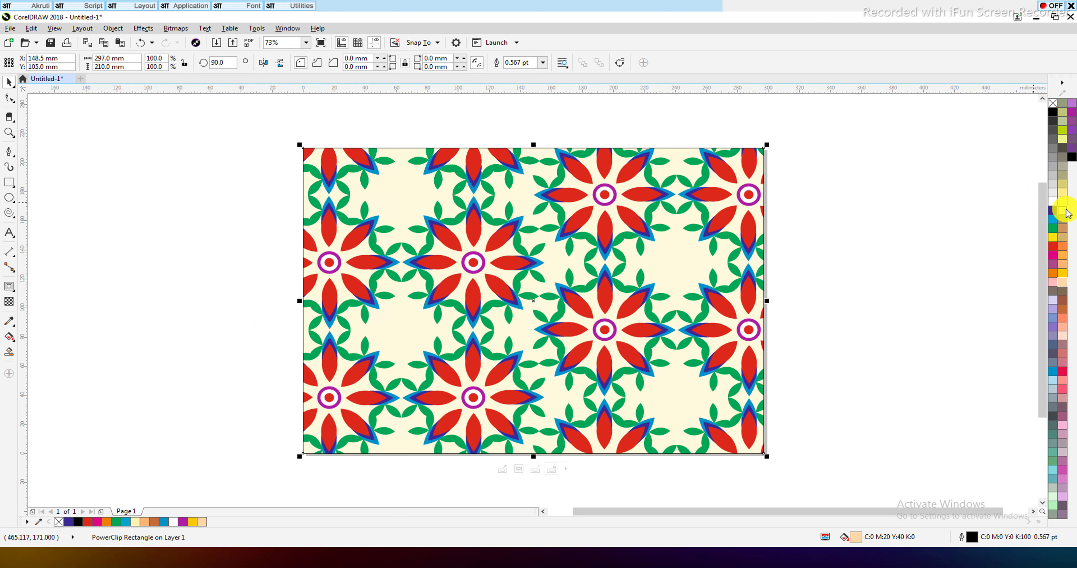
{"action": "left_click", "coordinate": [161, 221]}
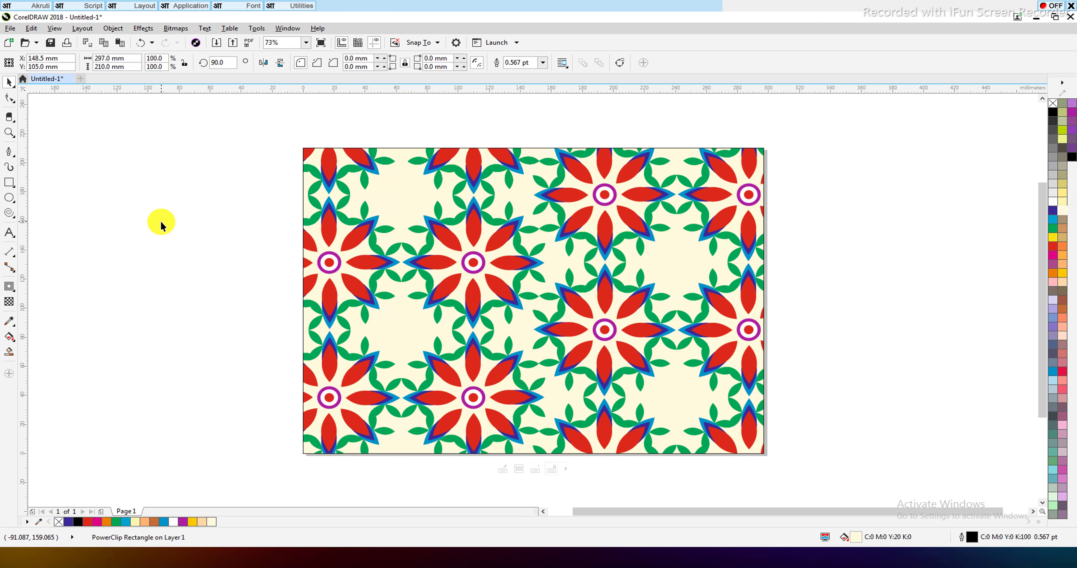
{"action": "left_click", "coordinate": [392, 290]}
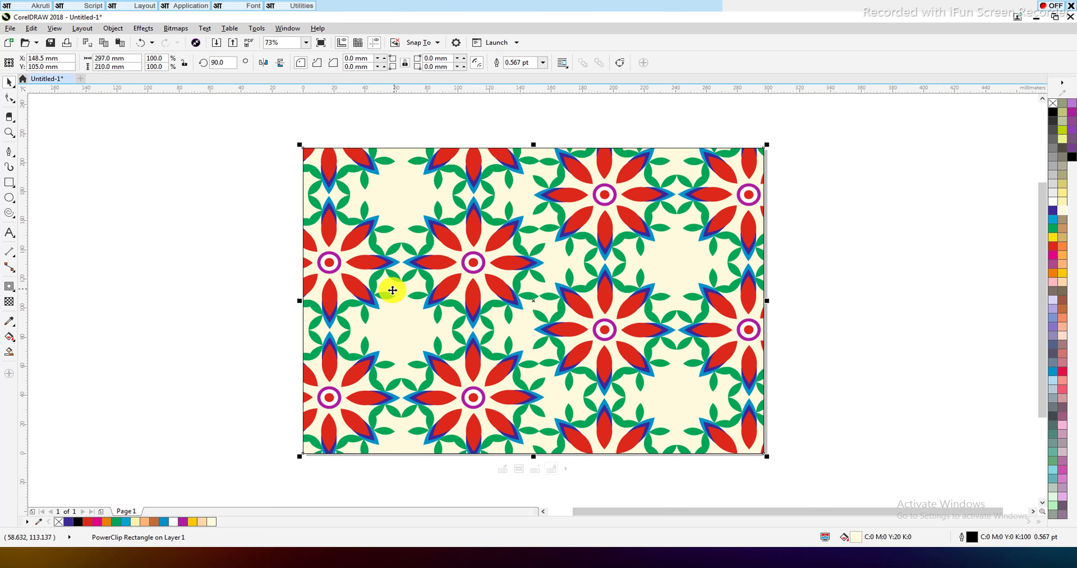
{"action": "left_click", "coordinate": [166, 206]}
{"action": "scroll", "coordinate": [416, 309], "scroll_direction": "up", "scroll_amount": 1}
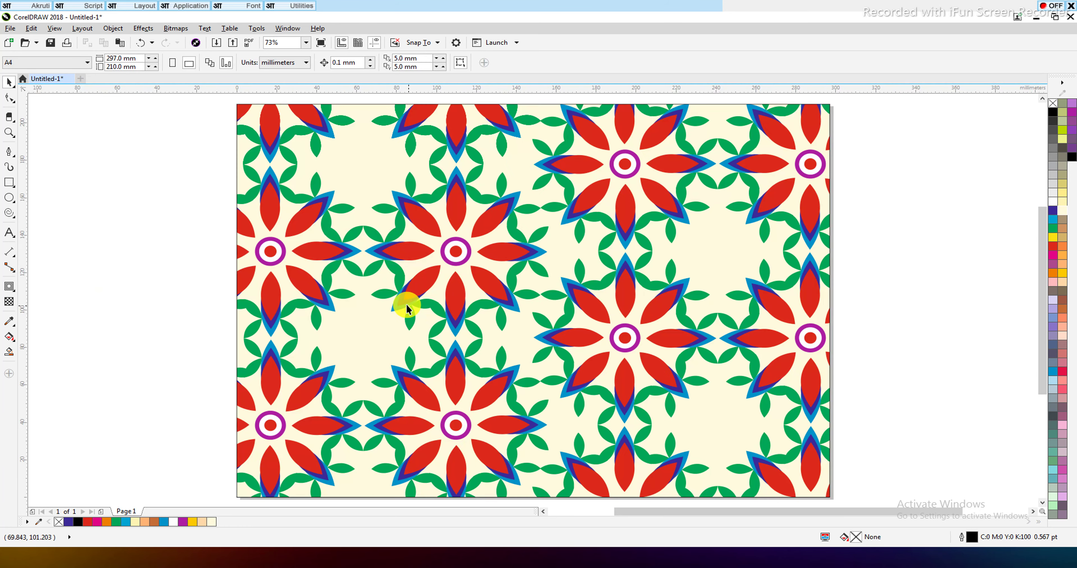
{"action": "left_click", "coordinate": [365, 334]}
{"action": "scroll", "coordinate": [379, 257], "scroll_direction": "down", "scroll_amount": 2}
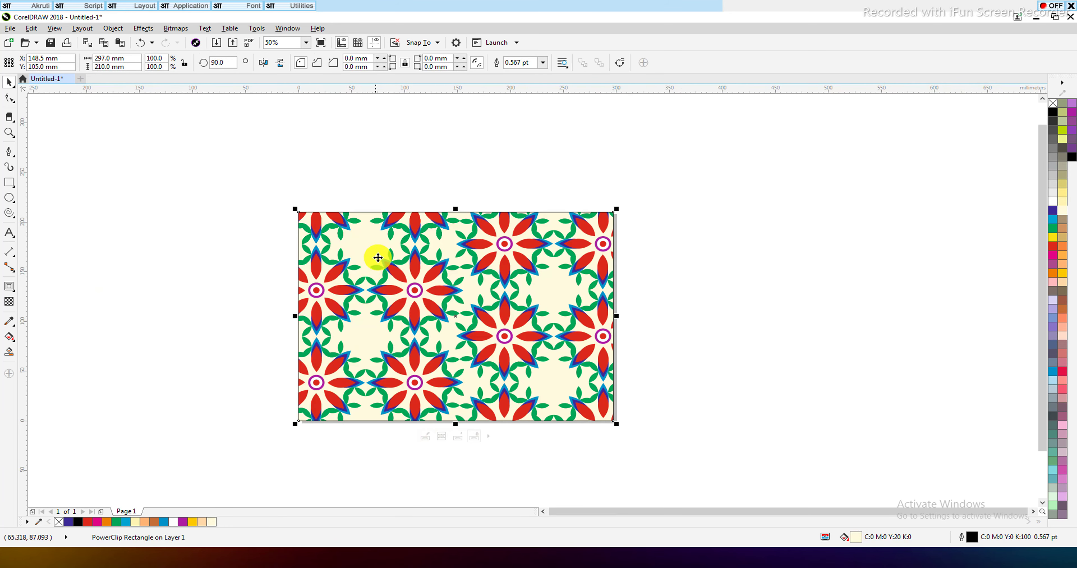
{"action": "left_click", "coordinate": [240, 193]}
{"action": "left_click_drag", "start_coordinate": [241, 192], "coordinate": [693, 436]}
{"action": "left_click", "coordinate": [96, 228]}
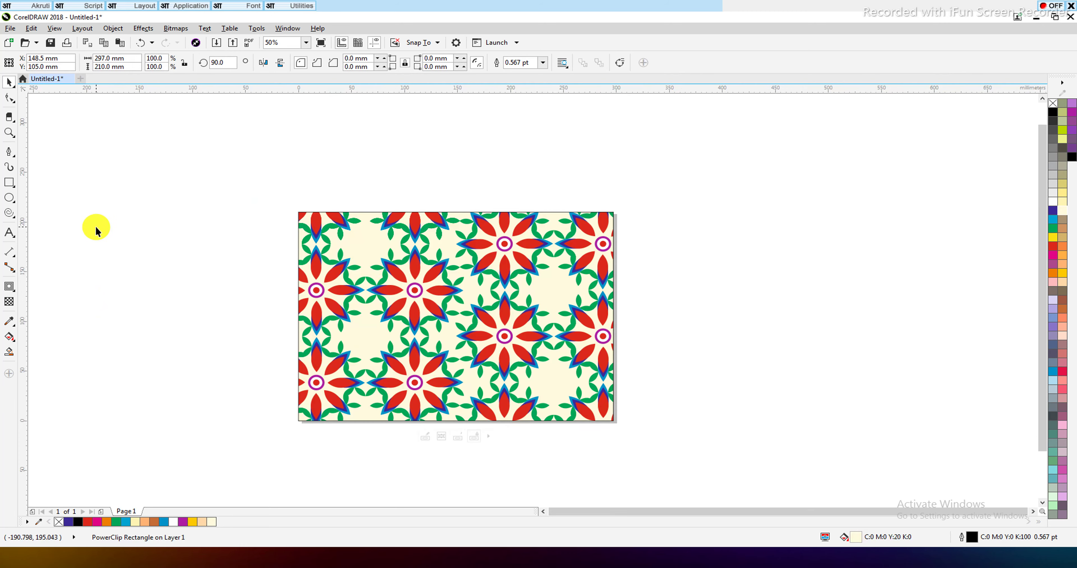
- Add the artistic text "Thanks For Watching My Channel Please Subscribe" just below the pattern
{"action": "left_click", "coordinate": [9, 232]}
{"action": "scroll", "coordinate": [356, 439], "scroll_direction": "up", "scroll_amount": 2}
{"action": "left_click", "coordinate": [364, 422]}
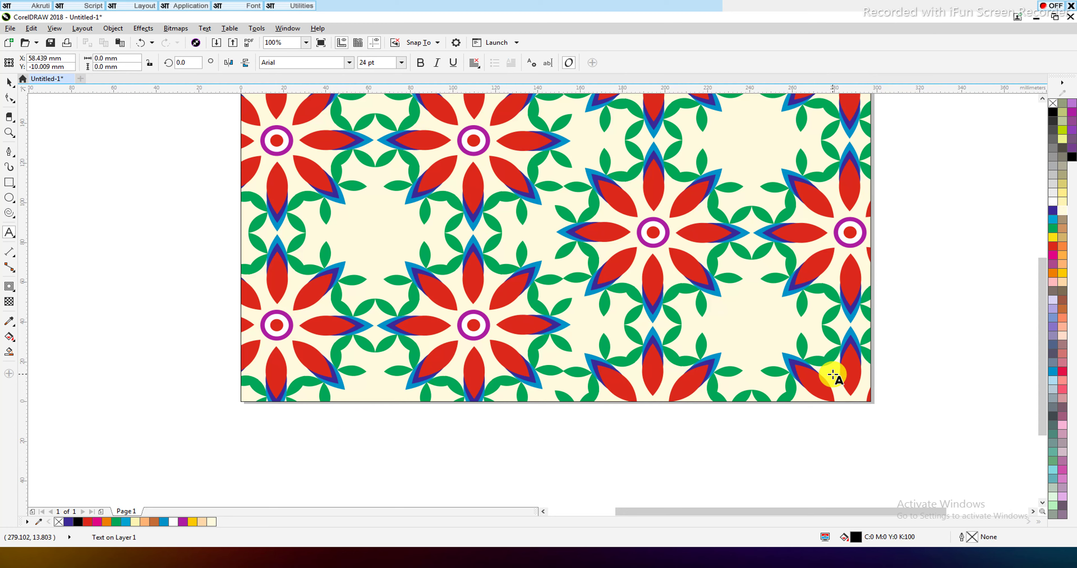
{"action": "type", "text": "Thanks For Watching My Channel Please Subscribe"}
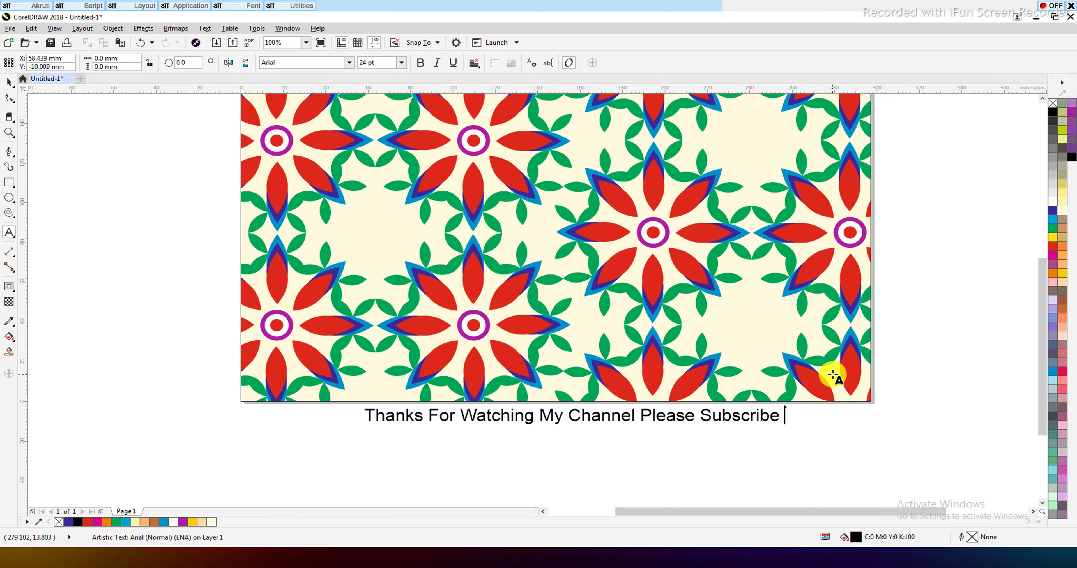
{"action": "key", "text": "ctrl+space"}
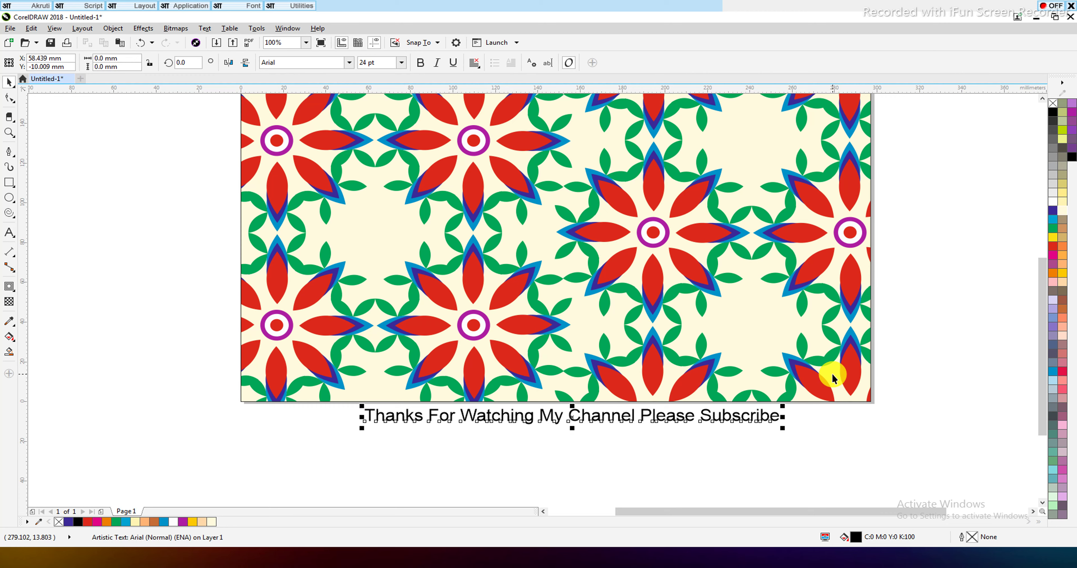
{"action": "key", "text": "F4"}
{"action": "left_click", "coordinate": [901, 359]}
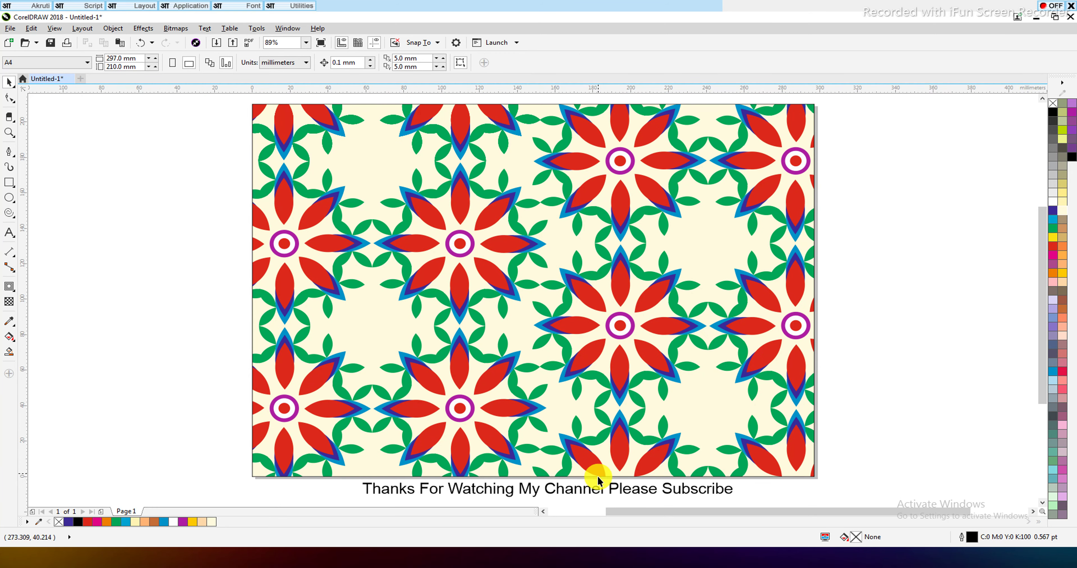
- Colour the text below the pattern magenta (M100) and centre it horizontally on the pattern
{"action": "left_click", "coordinate": [602, 489]}
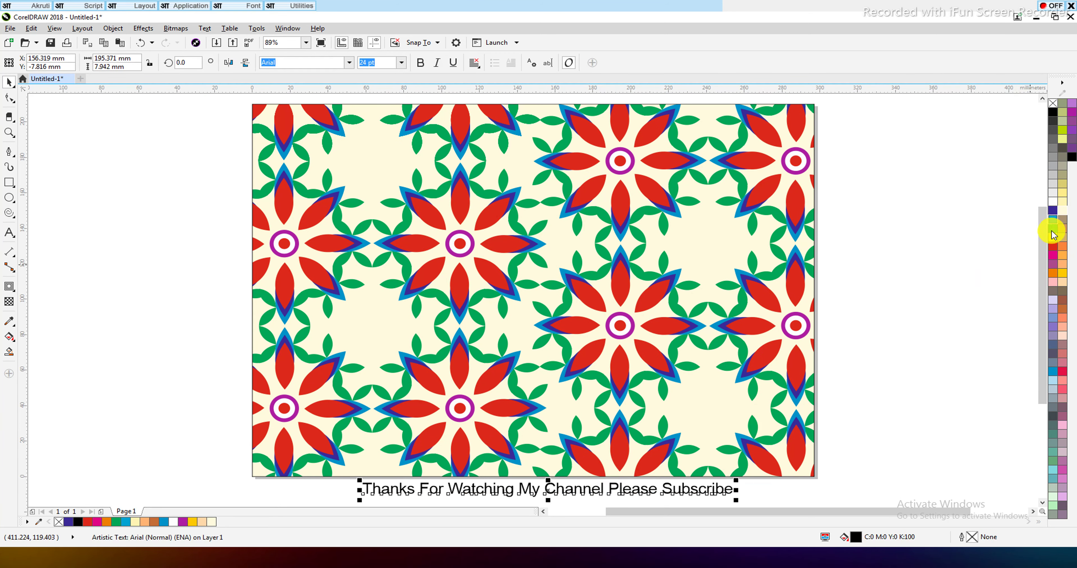
{"action": "left_click", "coordinate": [1053, 256]}
{"action": "left_click", "coordinate": [737, 433], "text": "shift"}
{"action": "key", "text": "c"}
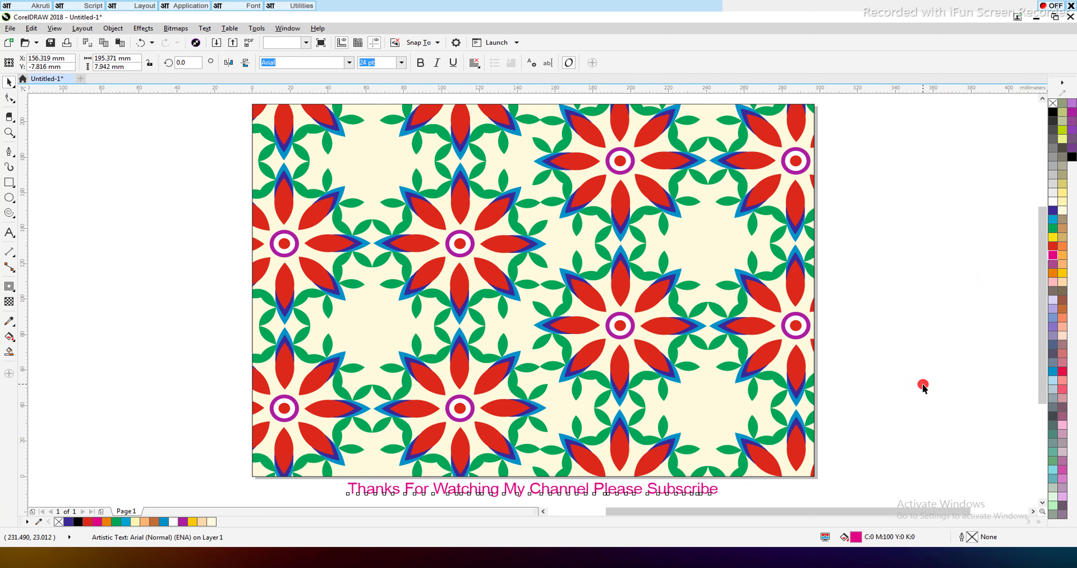
{"action": "left_click", "coordinate": [924, 386]}
- Save the drawing as a CDR file on the Desktop, entering a file name that starts with "s"
{"action": "key", "text": "ctrl+s"}
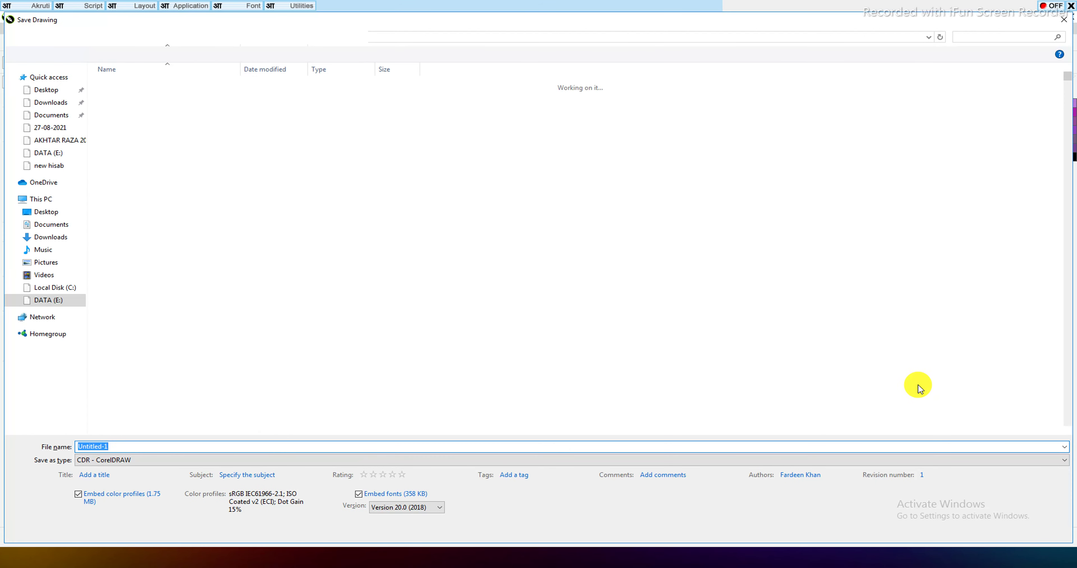
{"action": "left_click", "coordinate": [46, 90]}
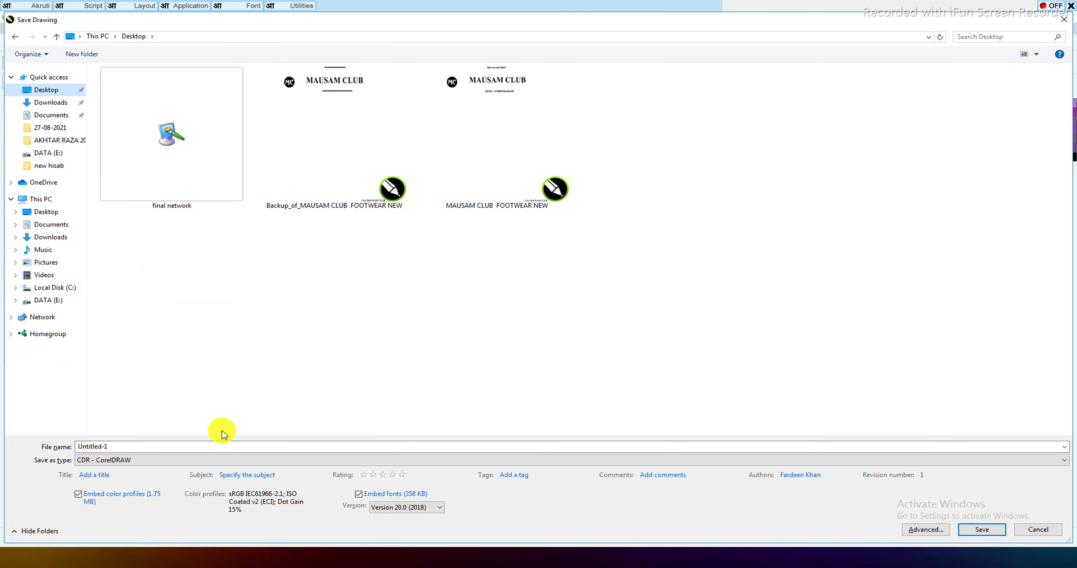
{"action": "left_click", "coordinate": [189, 445]}
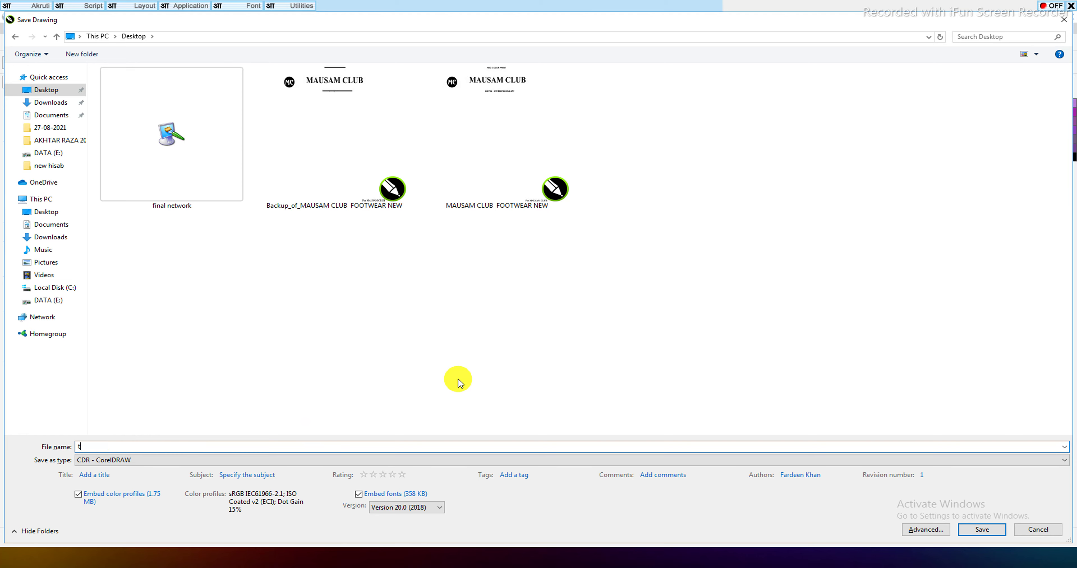
{"action": "type", "text": "t"}
{"action": "key", "text": "BackSpace"}
{"action": "type", "text": "st shaikh"}
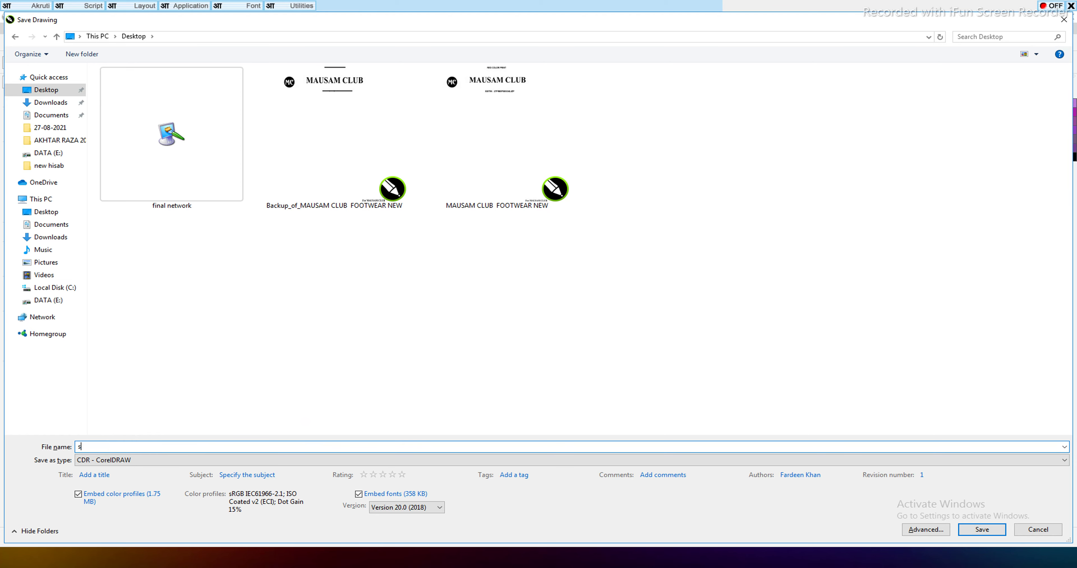